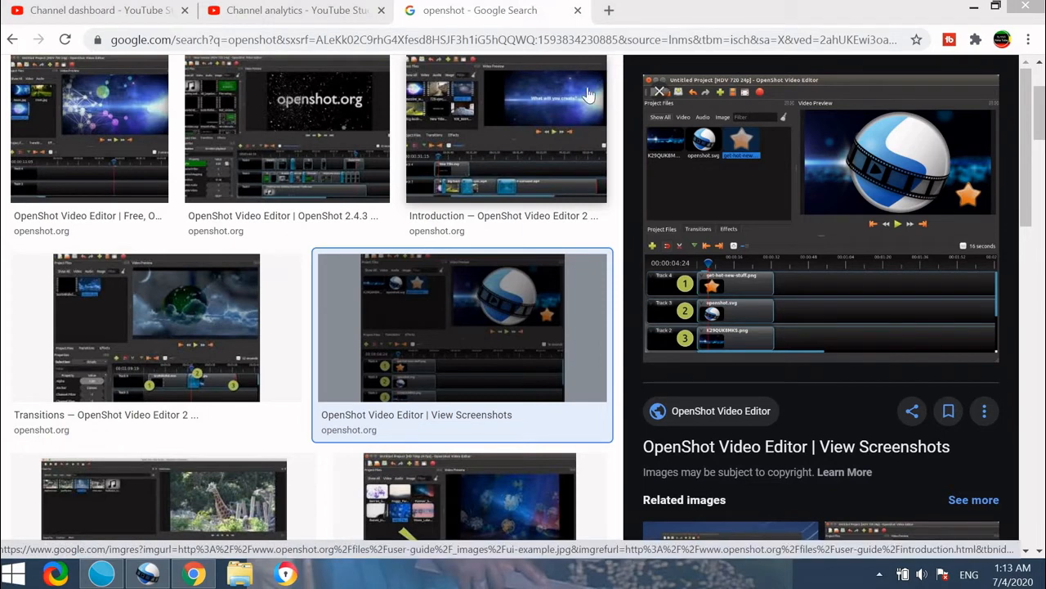
Search Google for "openshot" in a new browser tab.
{"action": "left_click", "coordinate": [609, 12]}
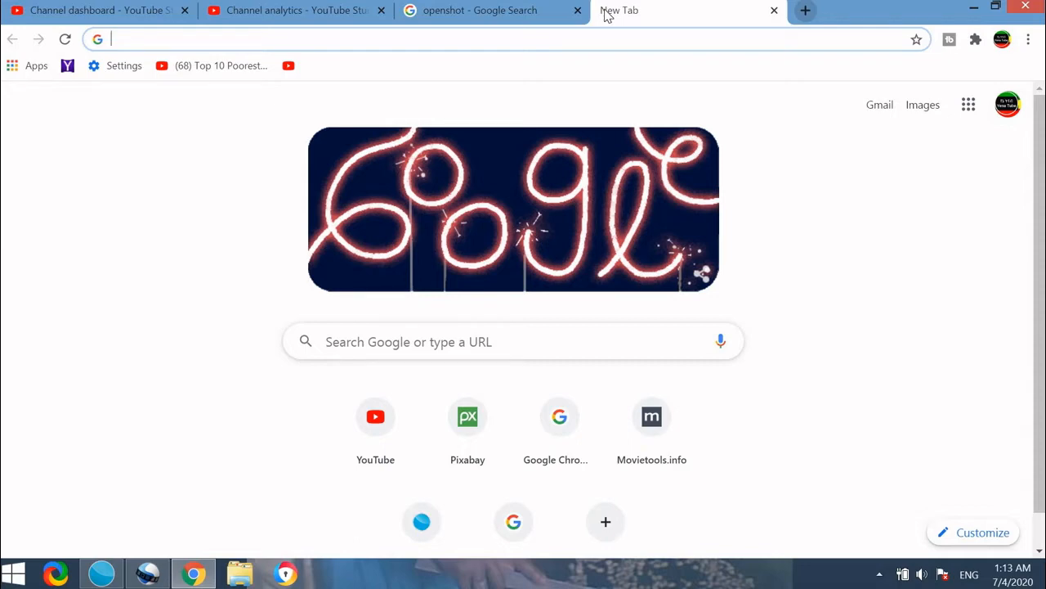
{"action": "type", "text": "ope"}
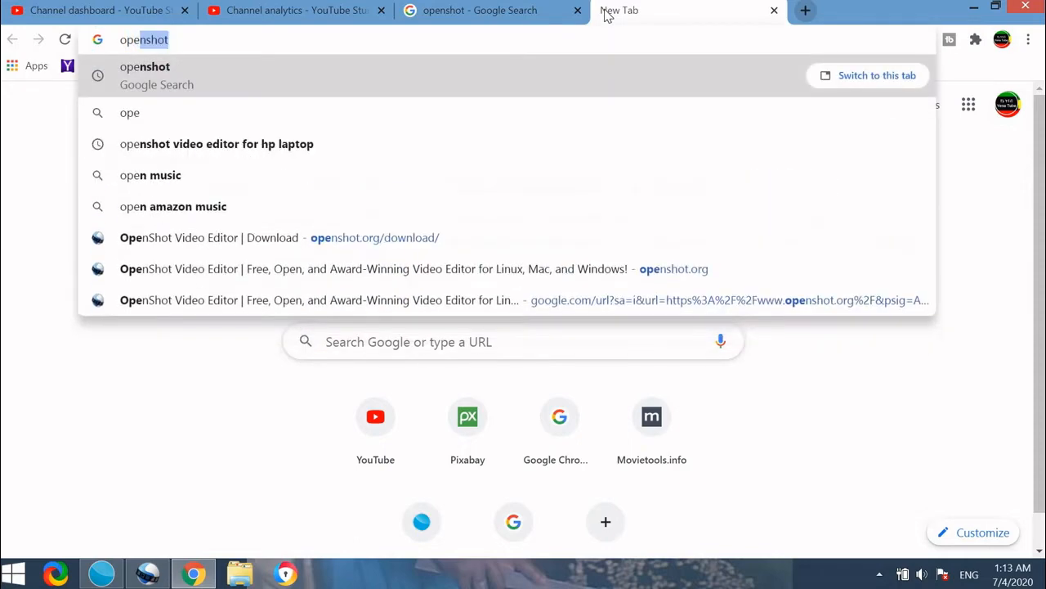
{"action": "type", "text": "nshot"}
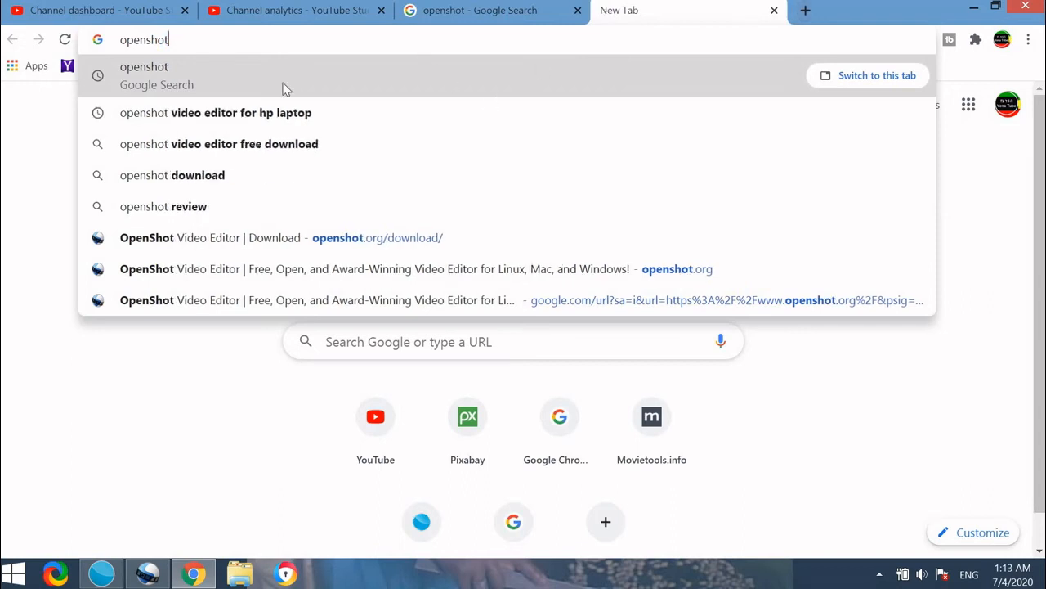
{"action": "left_click", "coordinate": [166, 79]}
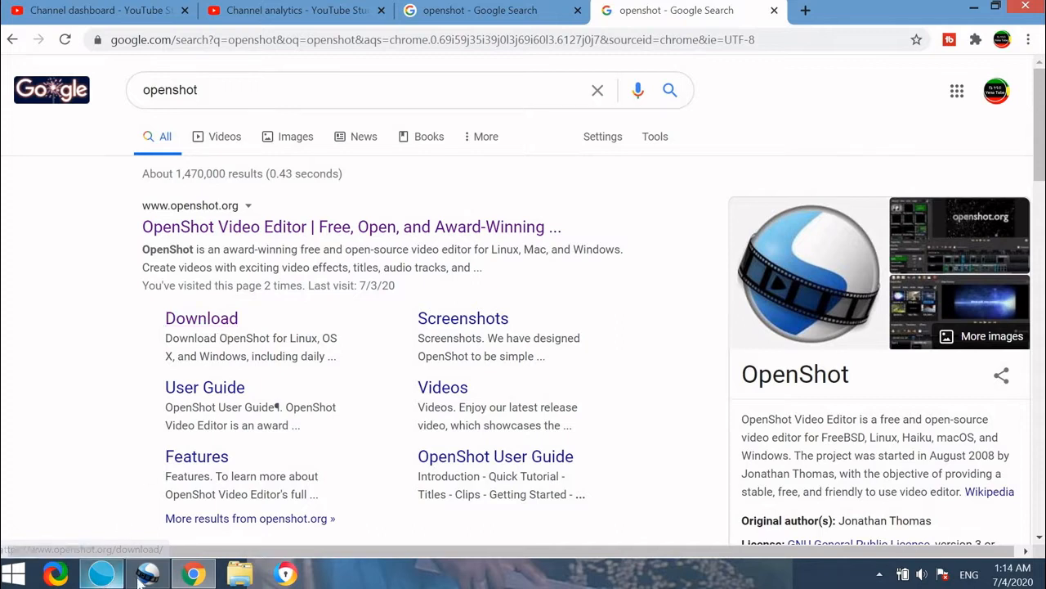
Switch to OpenShot Video Editor with the untitled HD 720p 30 fps project.
{"action": "mouse_move", "coordinate": [148, 577]}
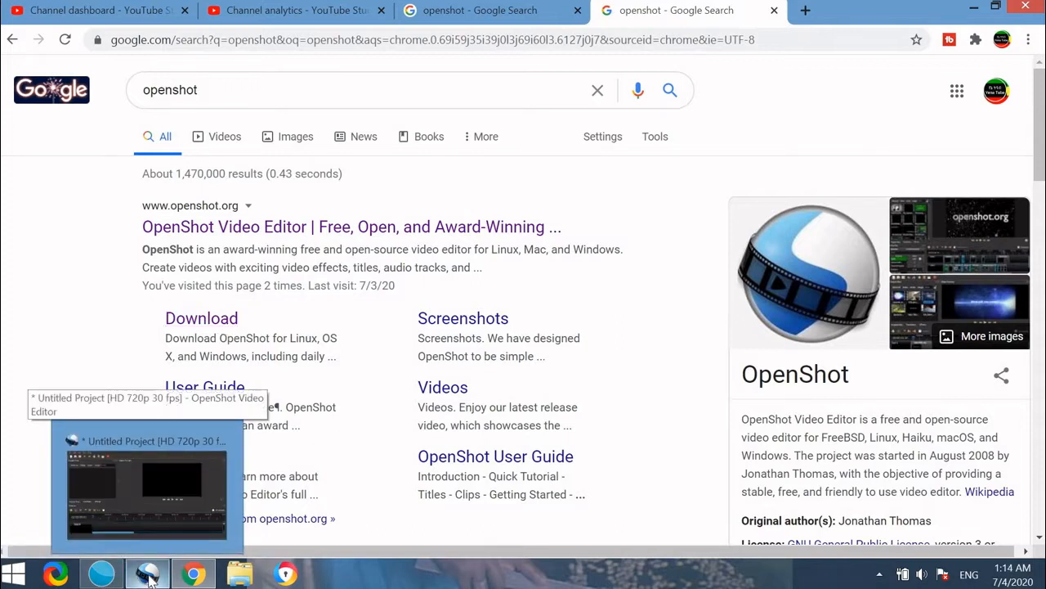
{"action": "left_click", "coordinate": [150, 540]}
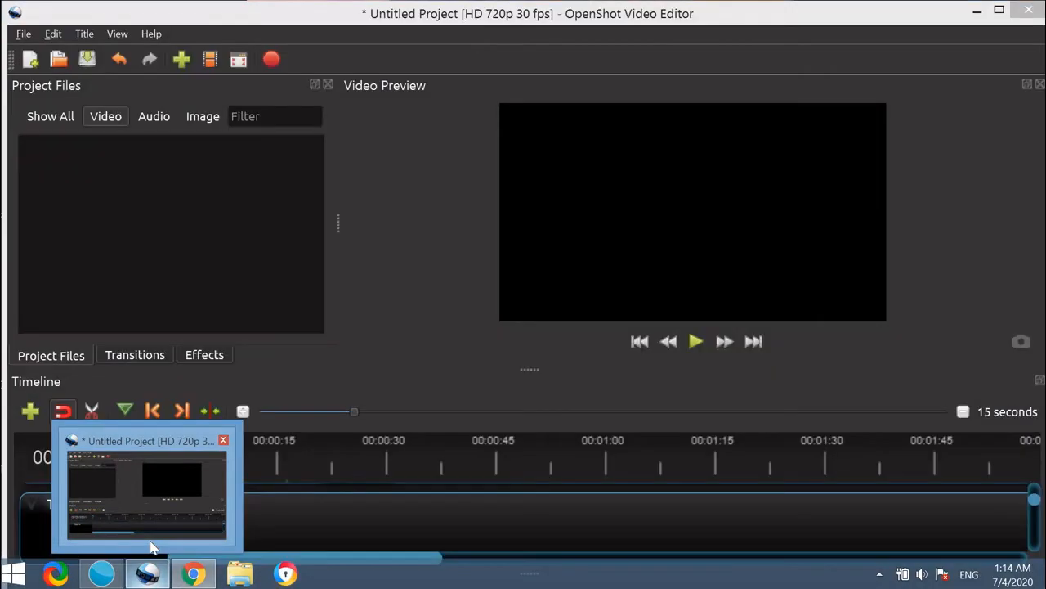
{"action": "left_click", "coordinate": [152, 537]}
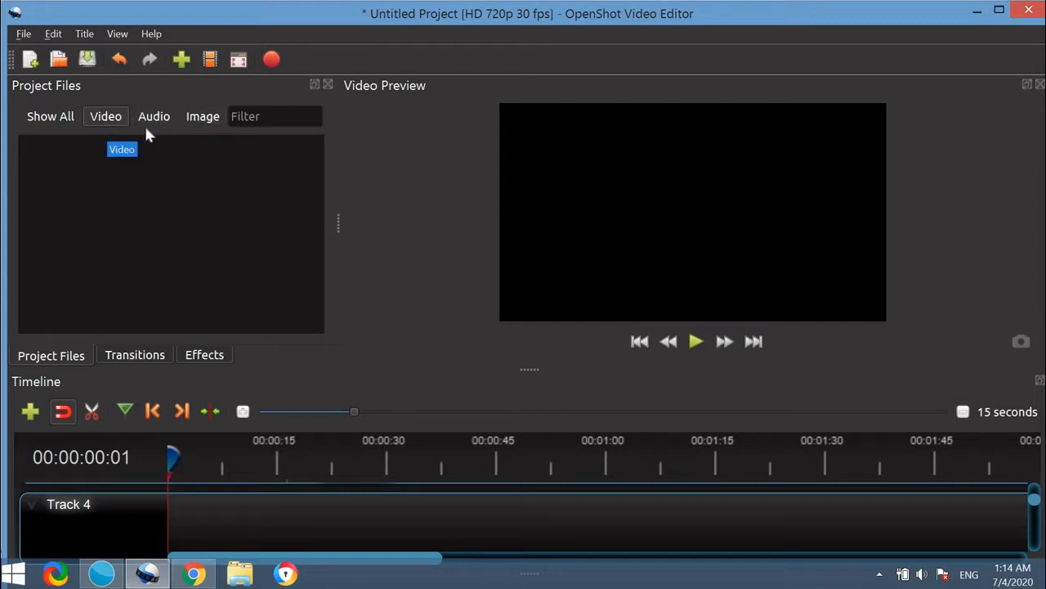
Filter the project files to images and remove all of them from the project.
{"action": "left_click", "coordinate": [209, 122]}
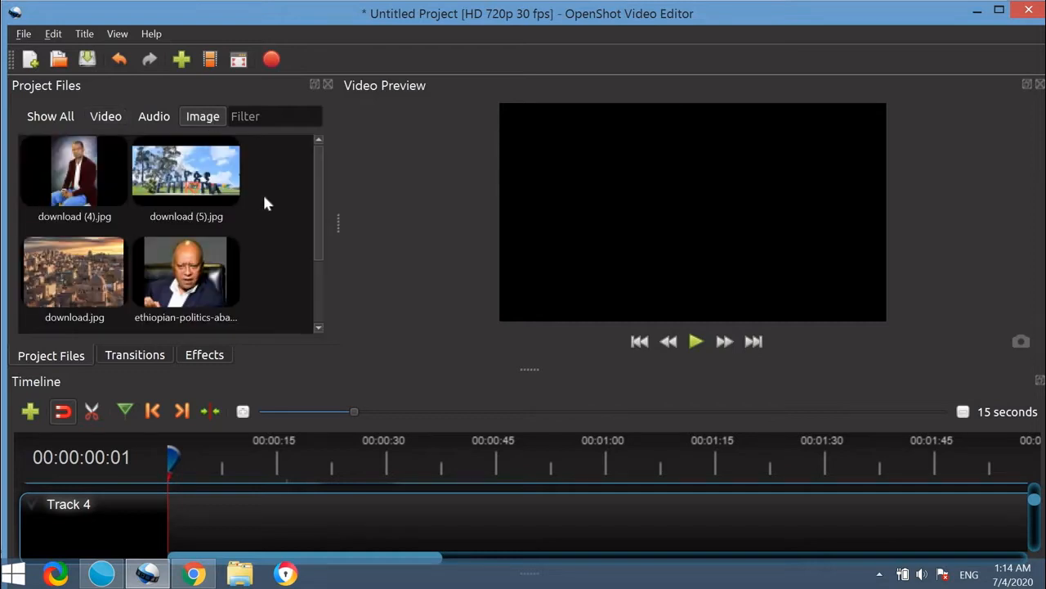
{"action": "left_click_drag", "start_coordinate": [263, 197], "coordinate": [41, 301]}
{"action": "right_click", "coordinate": [104, 280]}
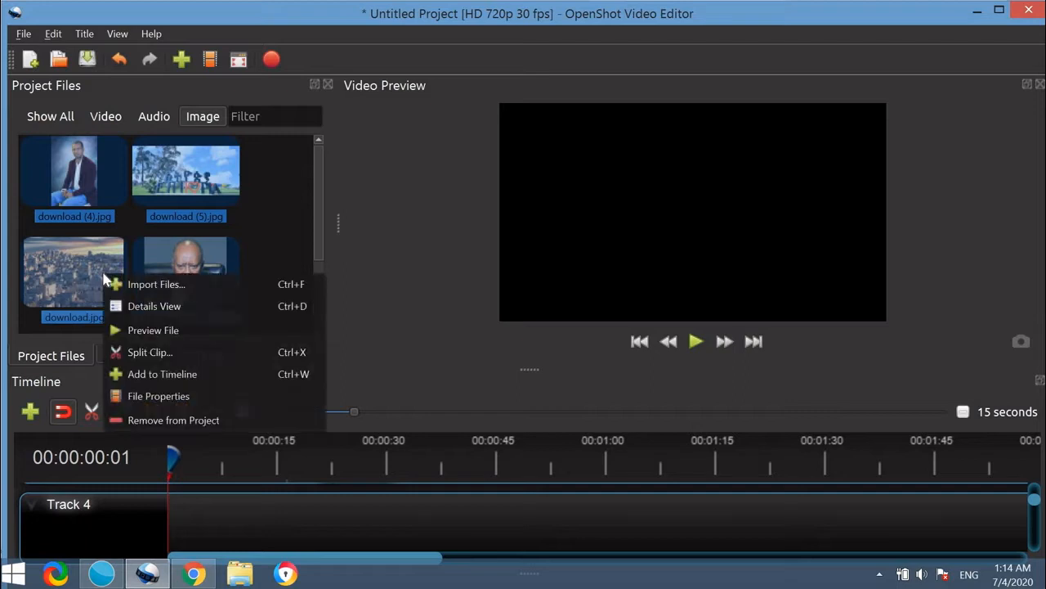
{"action": "left_click", "coordinate": [175, 420]}
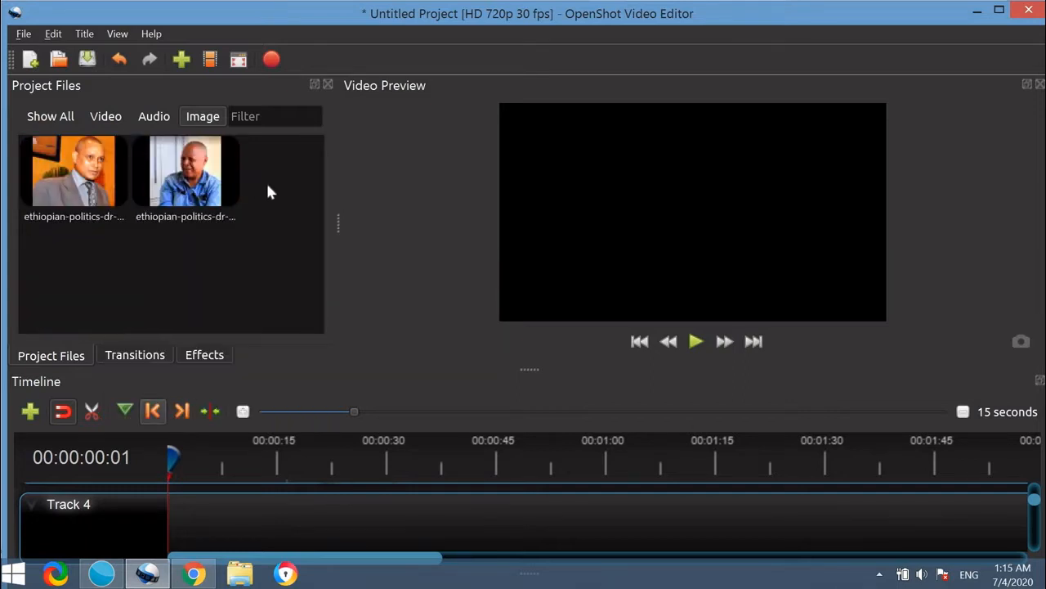
{"action": "left_click_drag", "start_coordinate": [266, 184], "coordinate": [33, 168]}
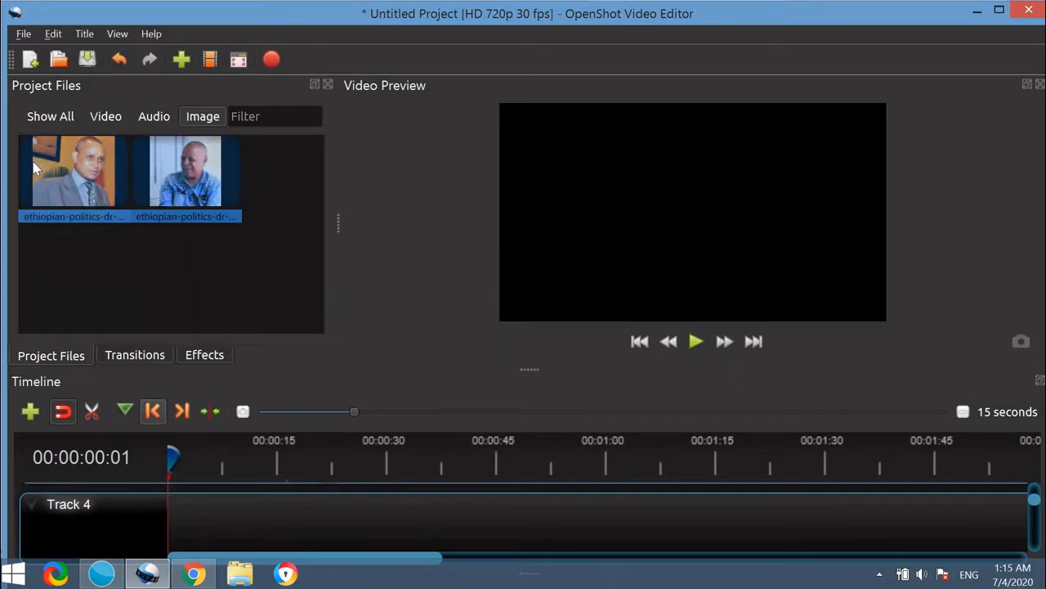
{"action": "right_click", "coordinate": [34, 163]}
{"action": "left_click", "coordinate": [108, 310]}
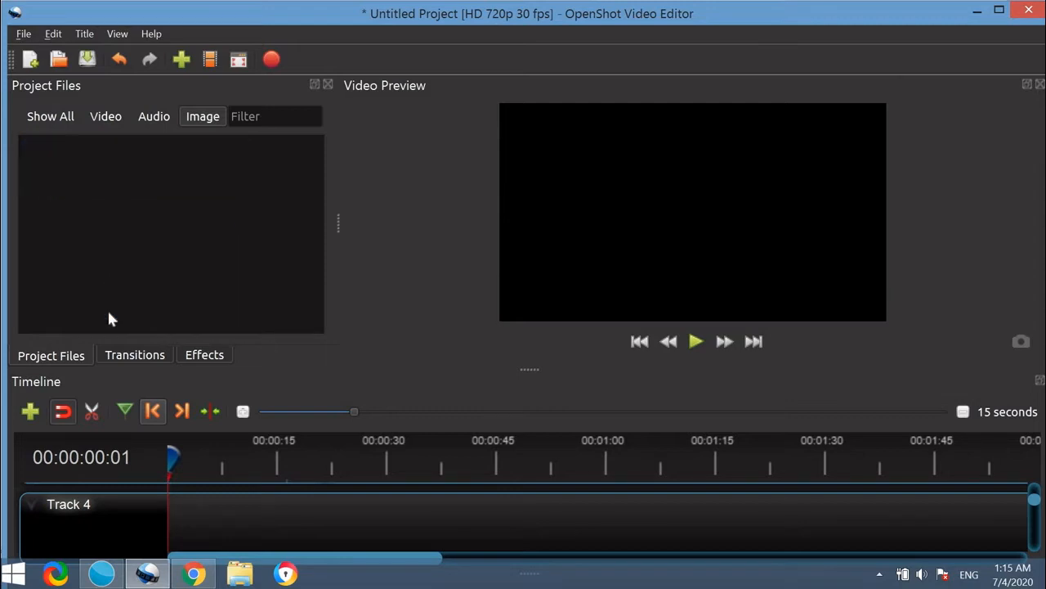
Import all files from the Pictures folder into the project and dismiss the messages about unsupported files.
{"action": "left_click", "coordinate": [207, 117]}
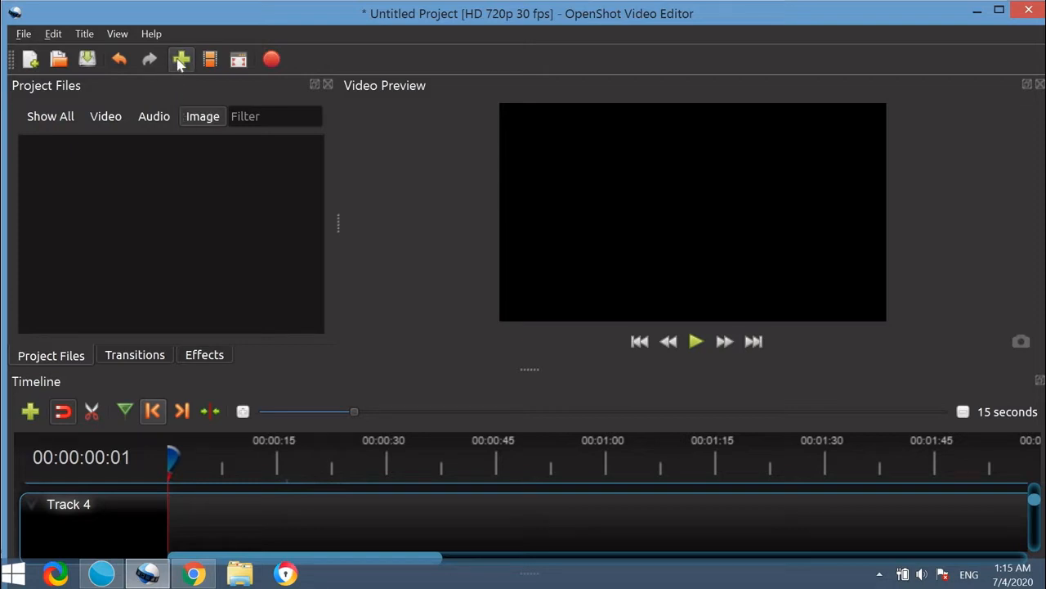
{"action": "left_click", "coordinate": [181, 60]}
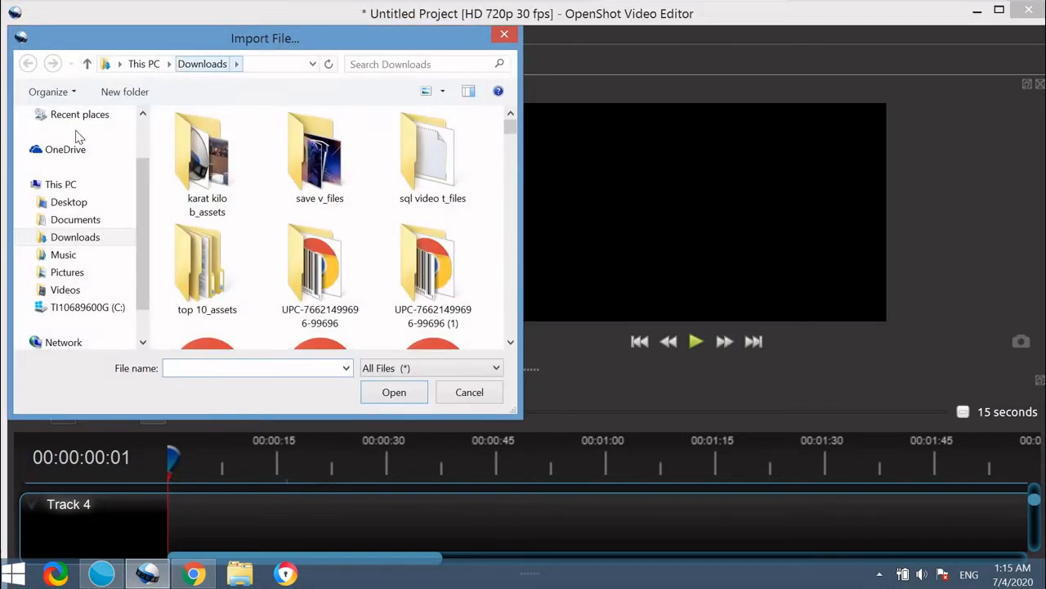
{"action": "left_click", "coordinate": [93, 276]}
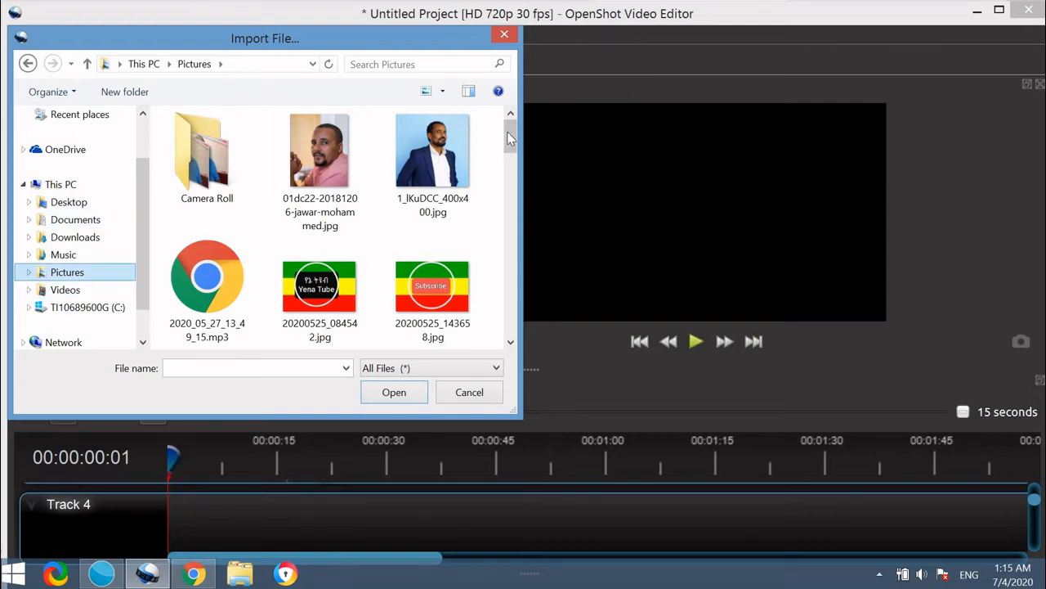
{"action": "left_click_drag", "start_coordinate": [508, 137], "coordinate": [518, 262]}
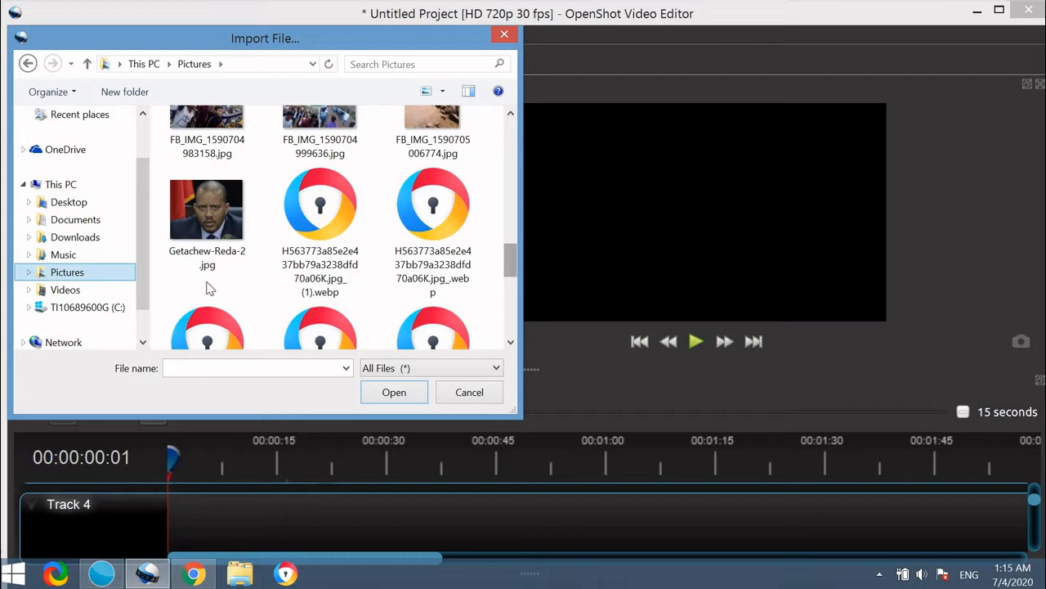
{"action": "left_click_drag", "start_coordinate": [489, 152], "coordinate": [158, 91]}
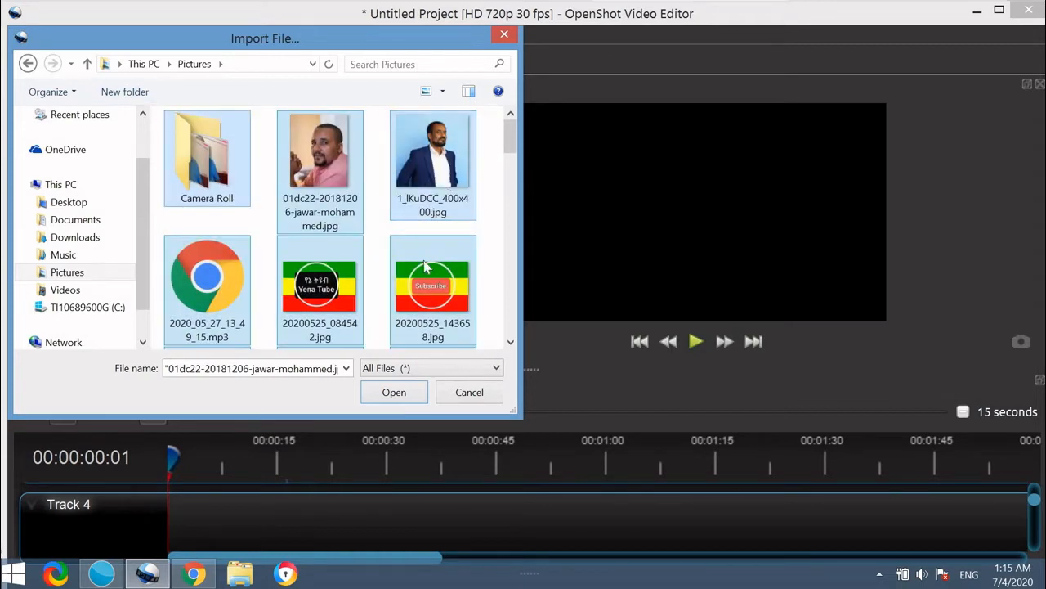
{"action": "left_click", "coordinate": [394, 392]}
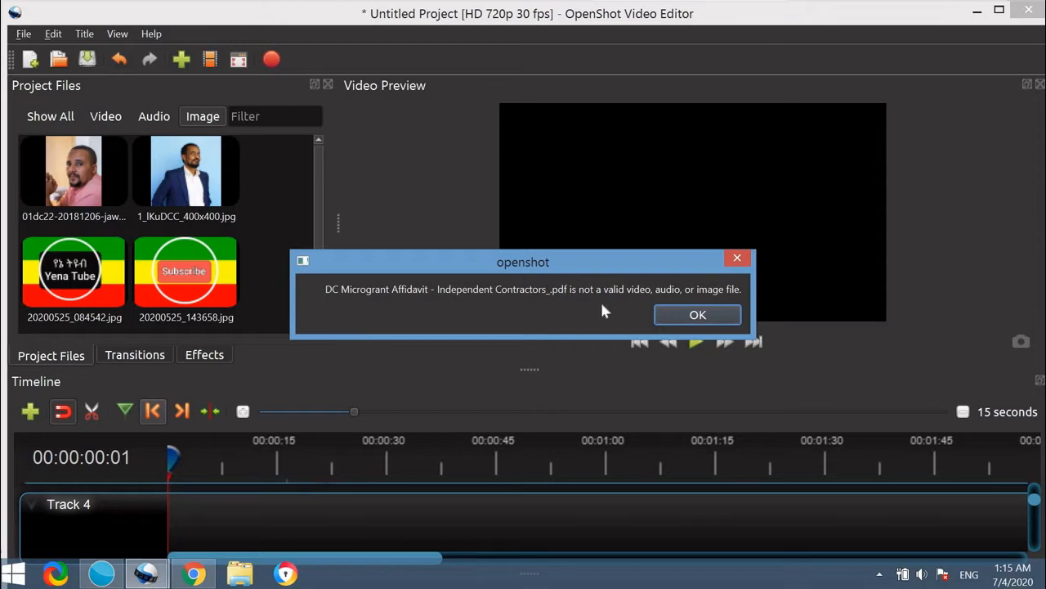
{"action": "left_click", "coordinate": [703, 316]}
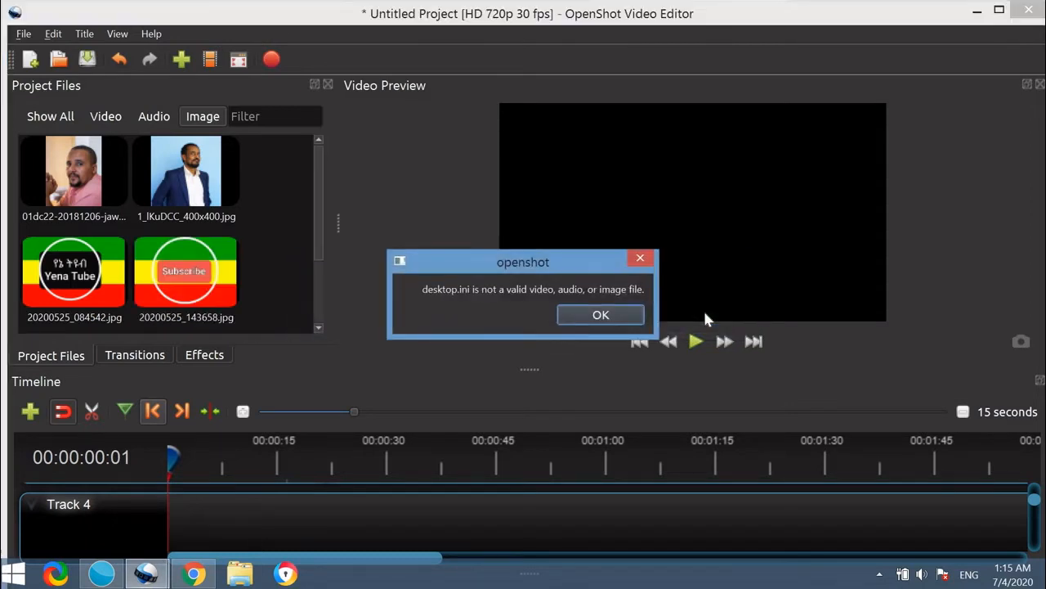
{"action": "left_click", "coordinate": [586, 316]}
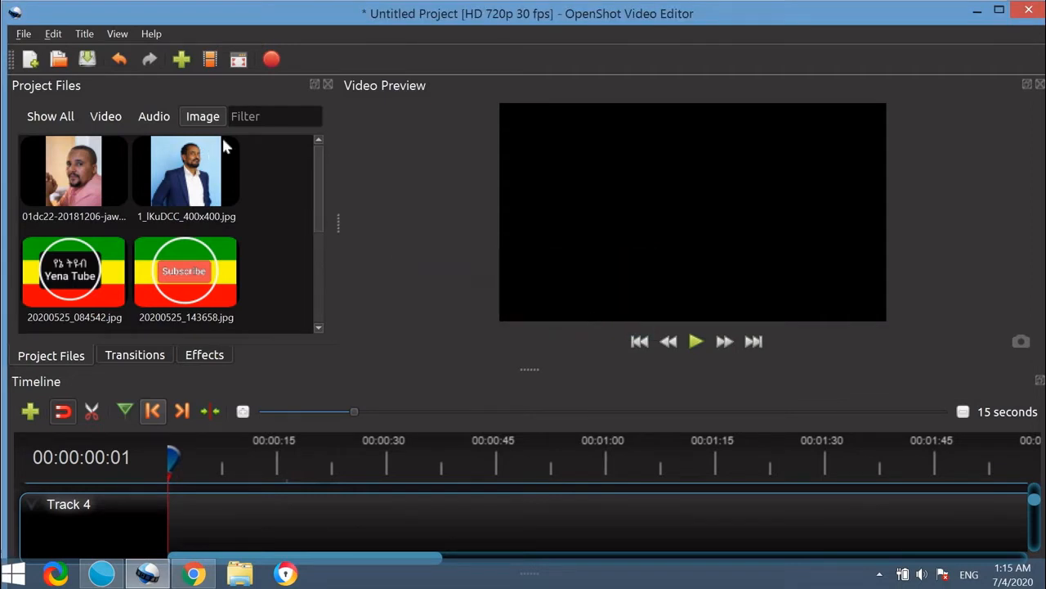
Look through the imported images and audio files in the project.
{"action": "left_click_drag", "start_coordinate": [320, 186], "coordinate": [325, 292]}
{"action": "left_click_drag", "start_coordinate": [318, 171], "coordinate": [311, 313]}
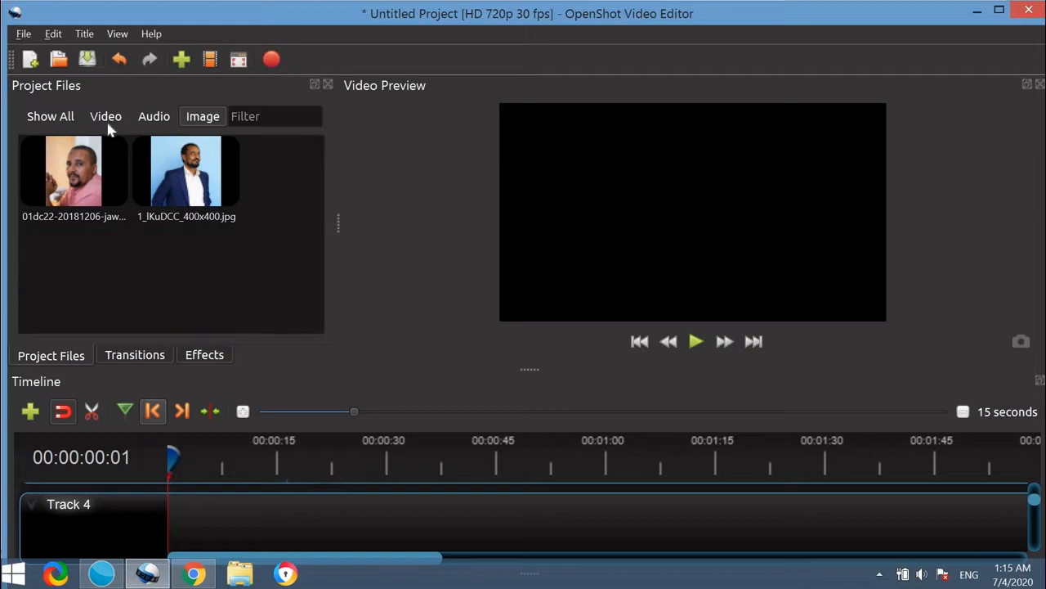
{"action": "left_click", "coordinate": [163, 117]}
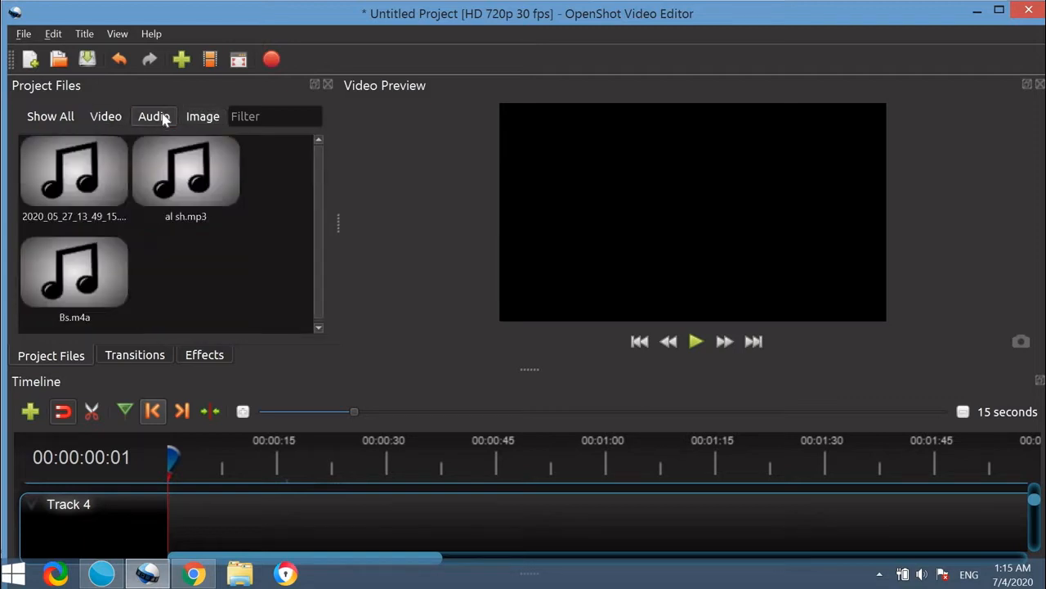
{"action": "left_click", "coordinate": [79, 187]}
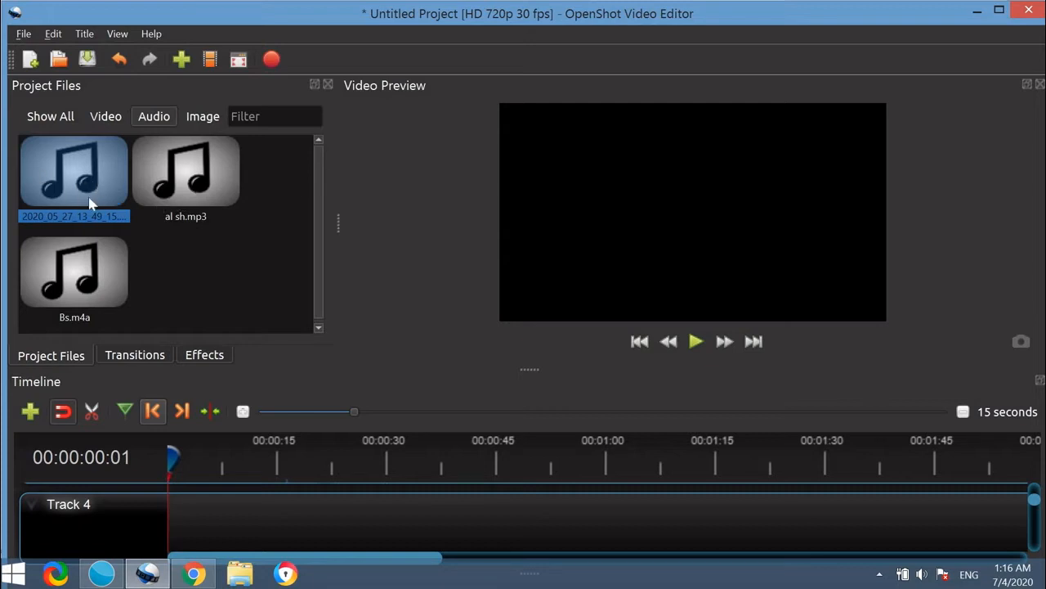
{"action": "left_click", "coordinate": [142, 117]}
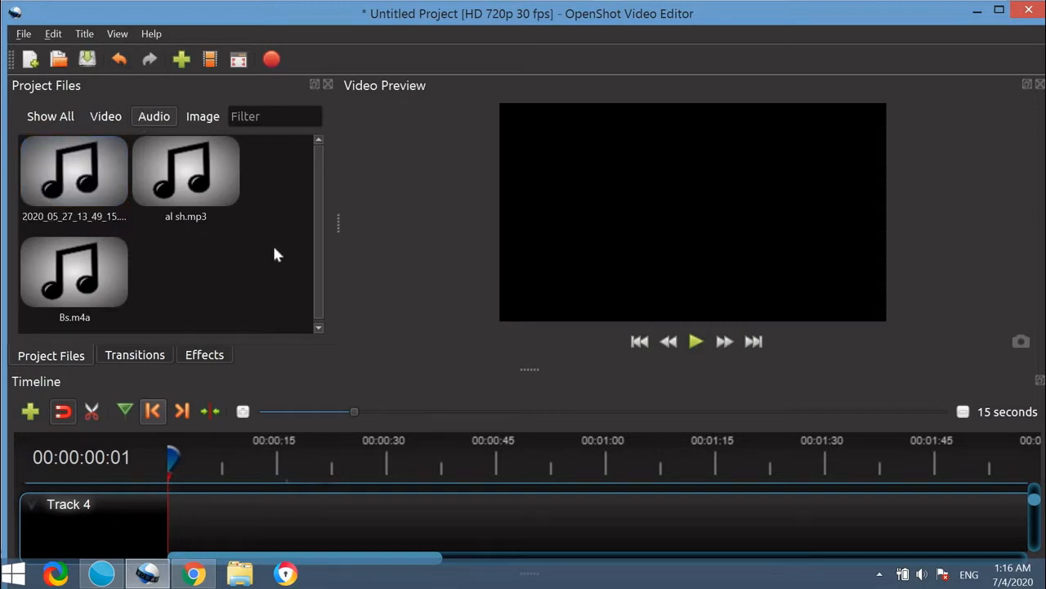
Filter the project files to videos and import the EthioInfo Daily Amharic News video from the save v_files folder in Downloads.
{"action": "left_click", "coordinate": [105, 118]}
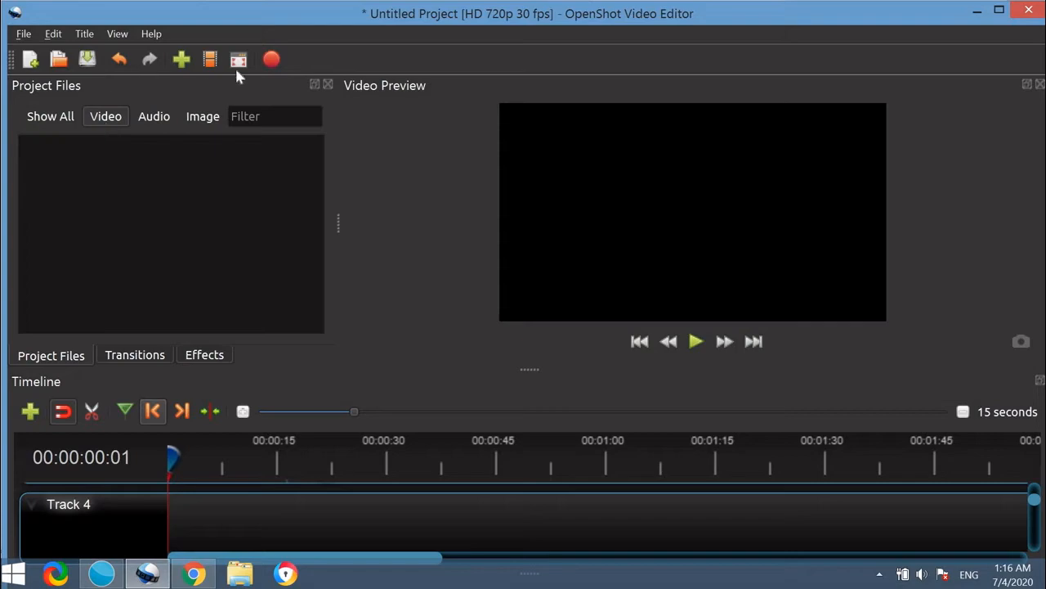
{"action": "left_click", "coordinate": [179, 65]}
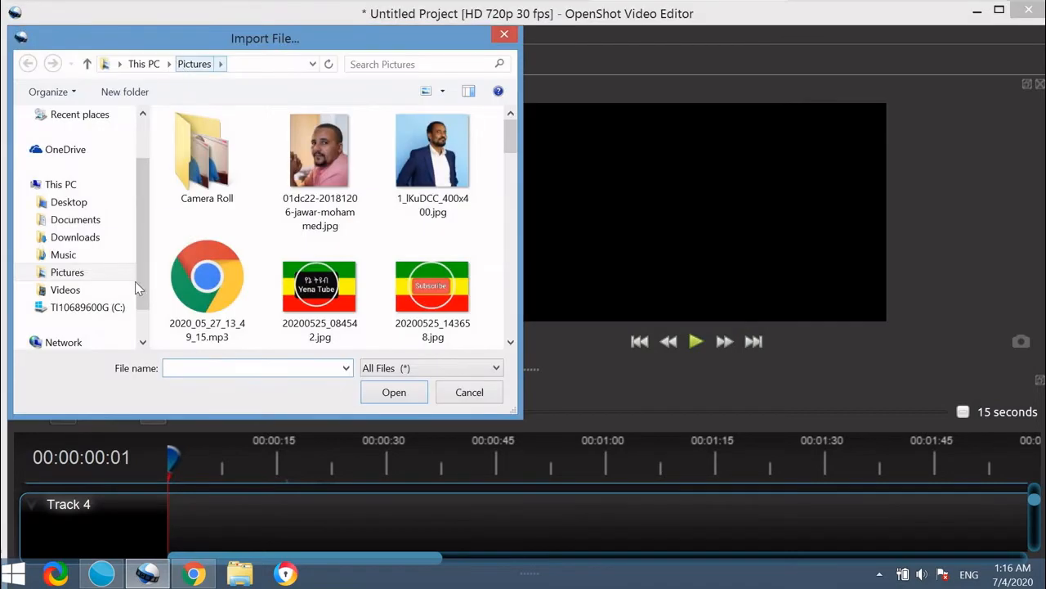
{"action": "left_click", "coordinate": [72, 242]}
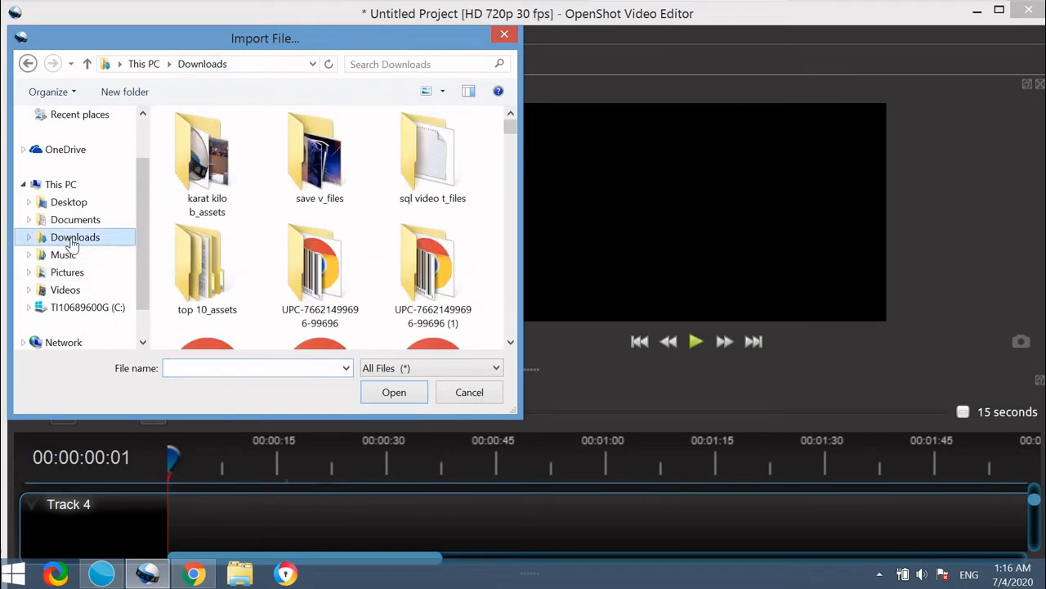
{"action": "left_click", "coordinate": [308, 193]}
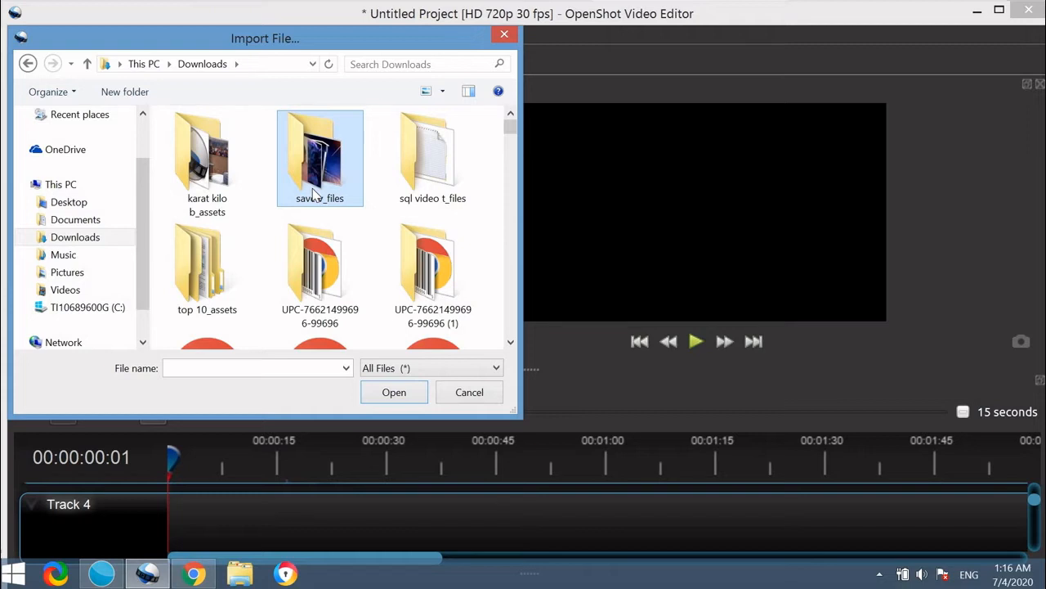
{"action": "double_click", "coordinate": [314, 193]}
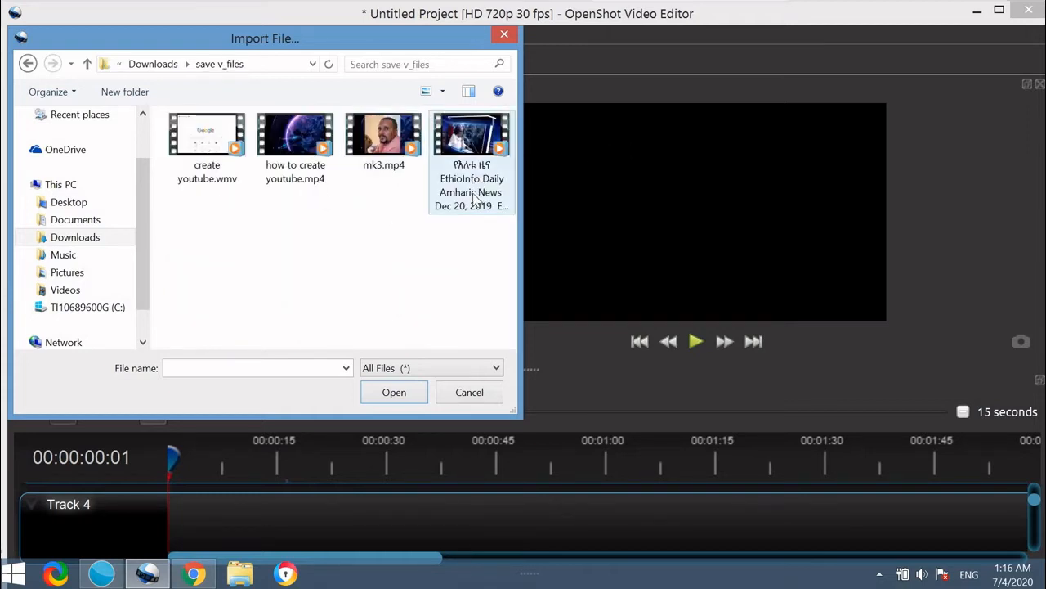
{"action": "left_click", "coordinate": [469, 133]}
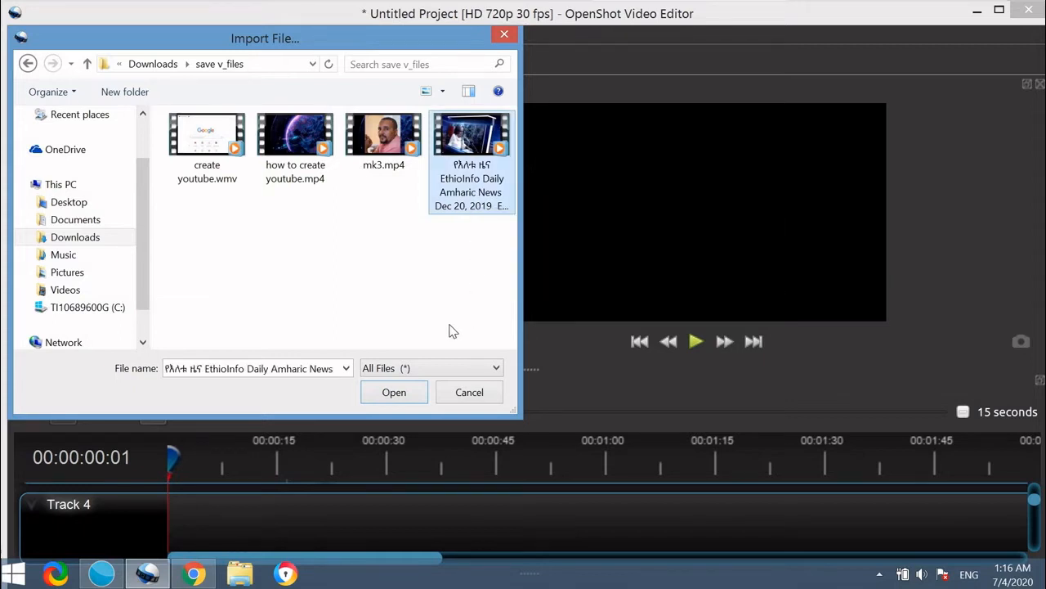
{"action": "left_click", "coordinate": [394, 393]}
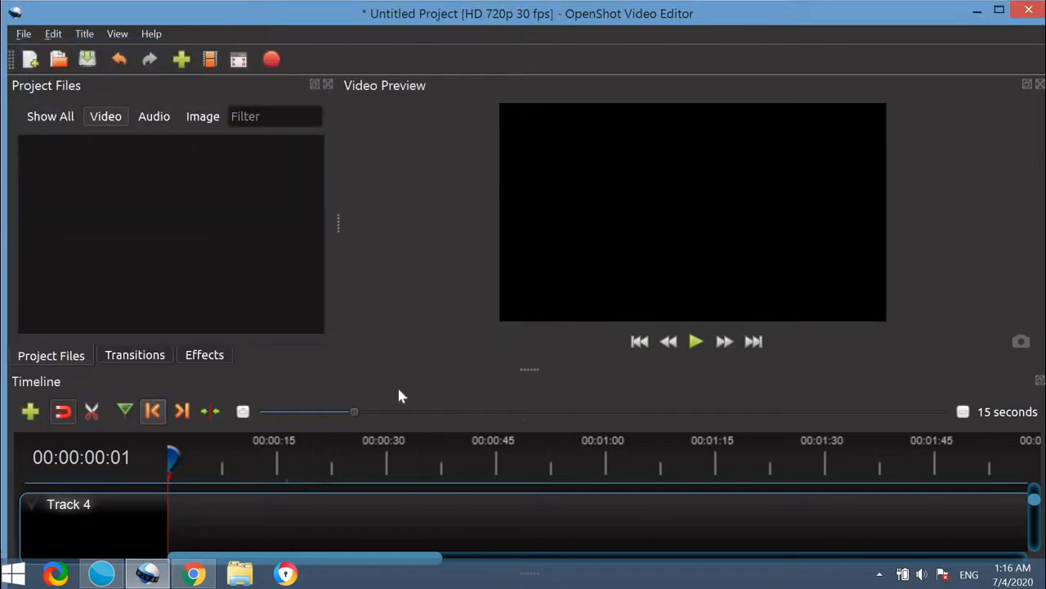
Filter the project files to images and remove the leftover transition from Track 5 on the timeline.
{"action": "left_click", "coordinate": [162, 119]}
{"action": "left_click", "coordinate": [204, 119]}
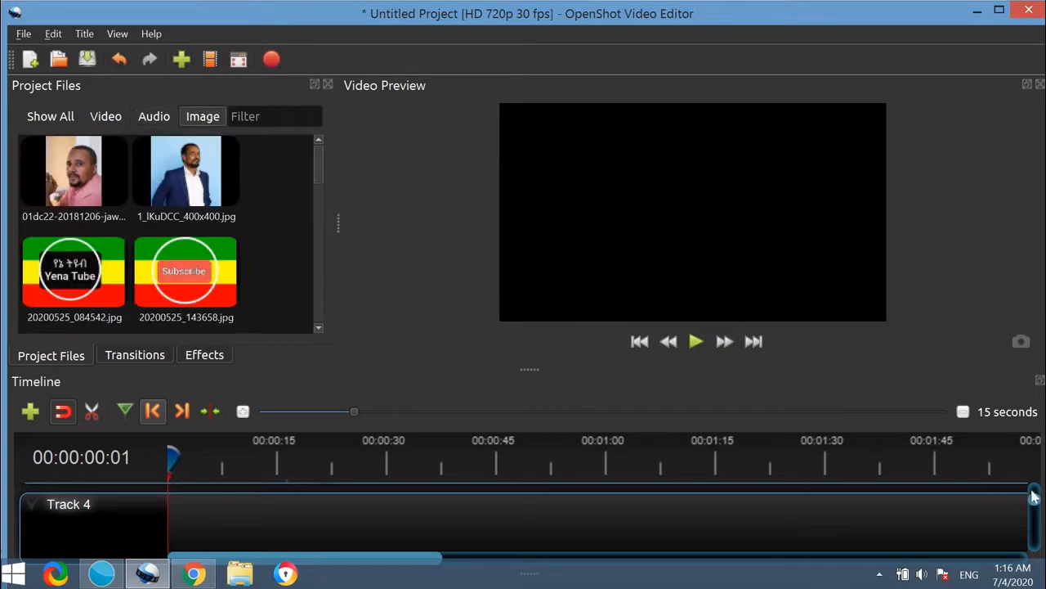
{"action": "left_click_drag", "start_coordinate": [1036, 507], "coordinate": [1027, 468]}
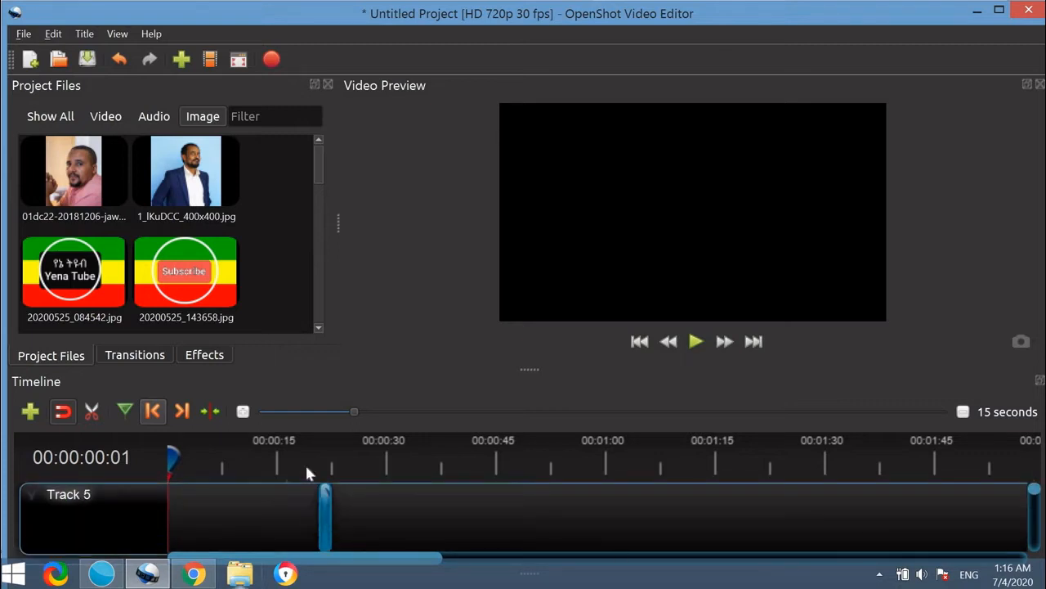
{"action": "right_click", "coordinate": [325, 501]}
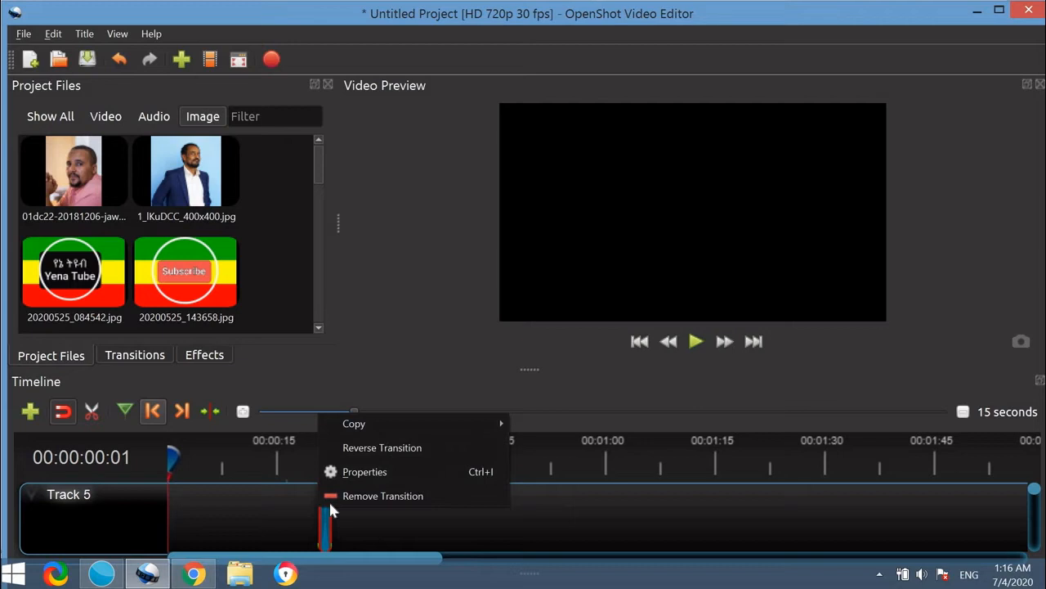
{"action": "left_click", "coordinate": [383, 498]}
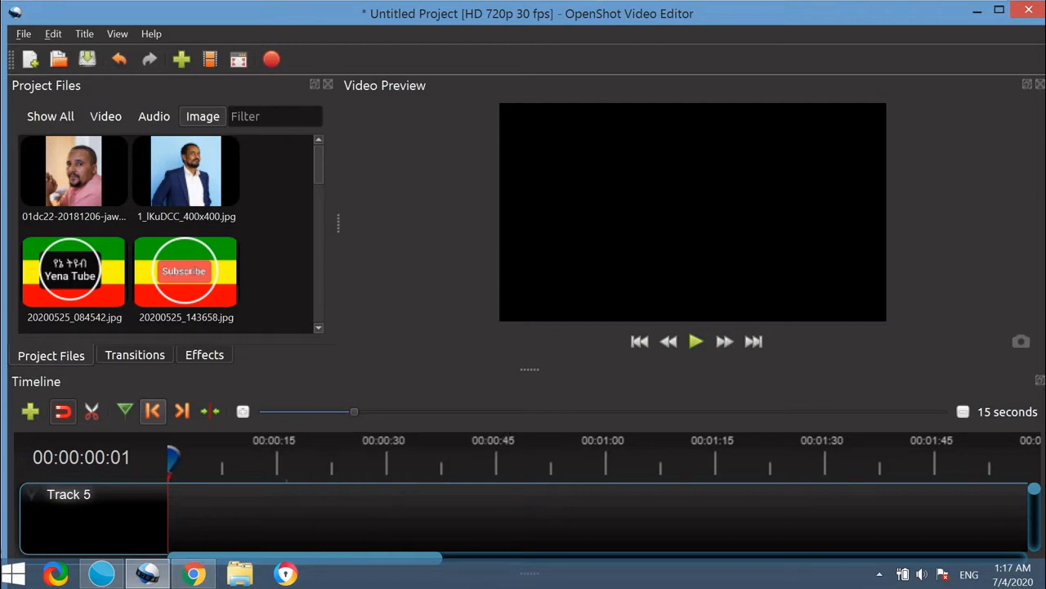
Place the Yena Tube image 20200525_084542.jpg at the start of Track 5.
{"action": "scroll", "coordinate": [1035, 490], "scroll_direction": "down", "scroll_amount": 3}
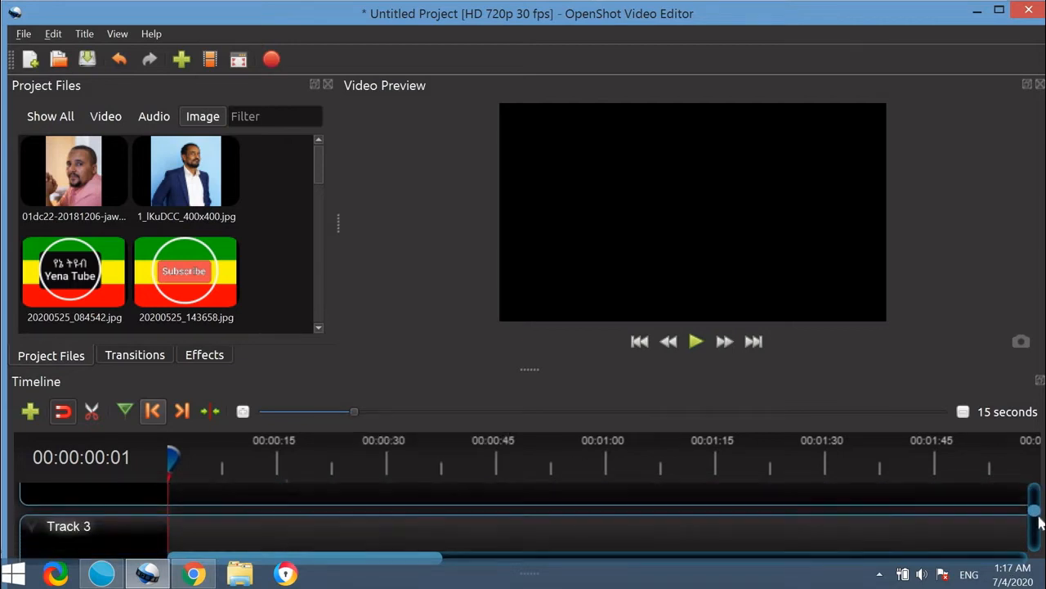
{"action": "scroll", "coordinate": [1042, 557], "scroll_direction": "down", "scroll_amount": 1}
{"action": "scroll", "coordinate": [1035, 520], "scroll_direction": "up", "scroll_amount": 5}
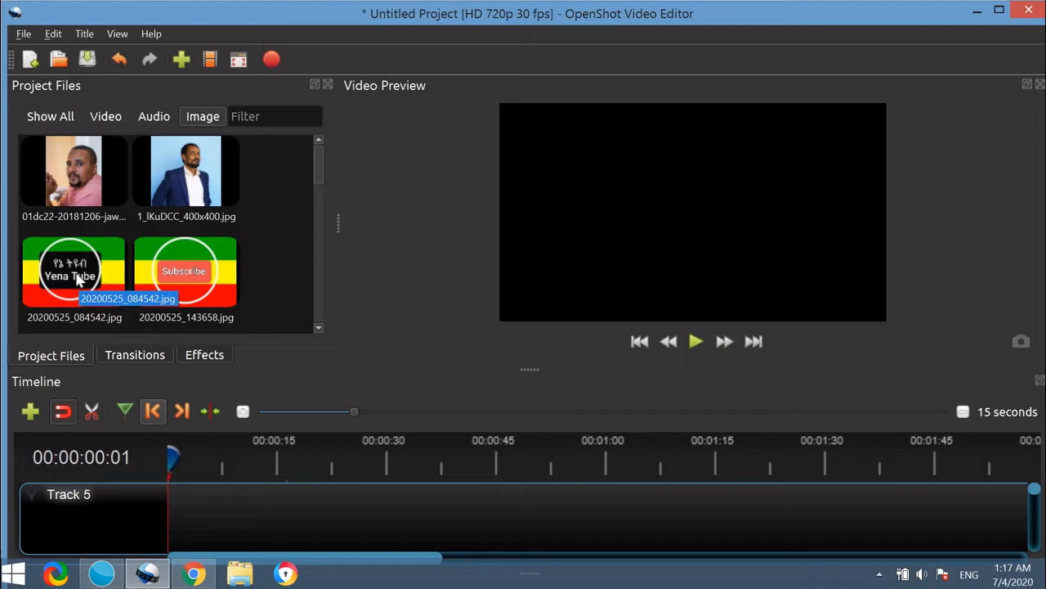
{"action": "left_click_drag", "start_coordinate": [78, 278], "coordinate": [139, 508]}
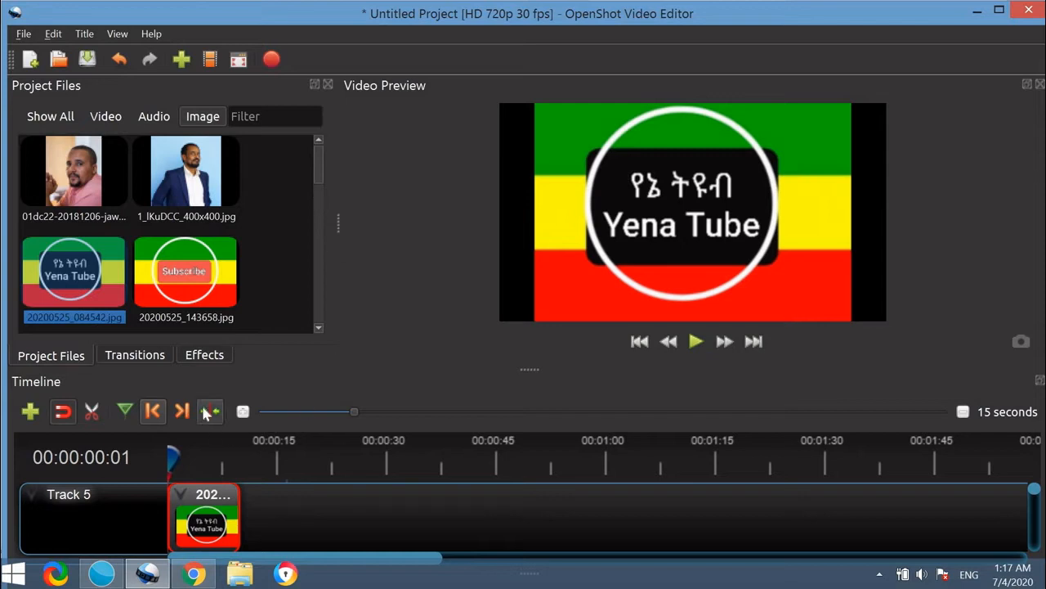
Add the Flower 8 transition at the end of the Yena Tube image clip and shorten it to a narrow strip.
{"action": "left_click", "coordinate": [126, 360]}
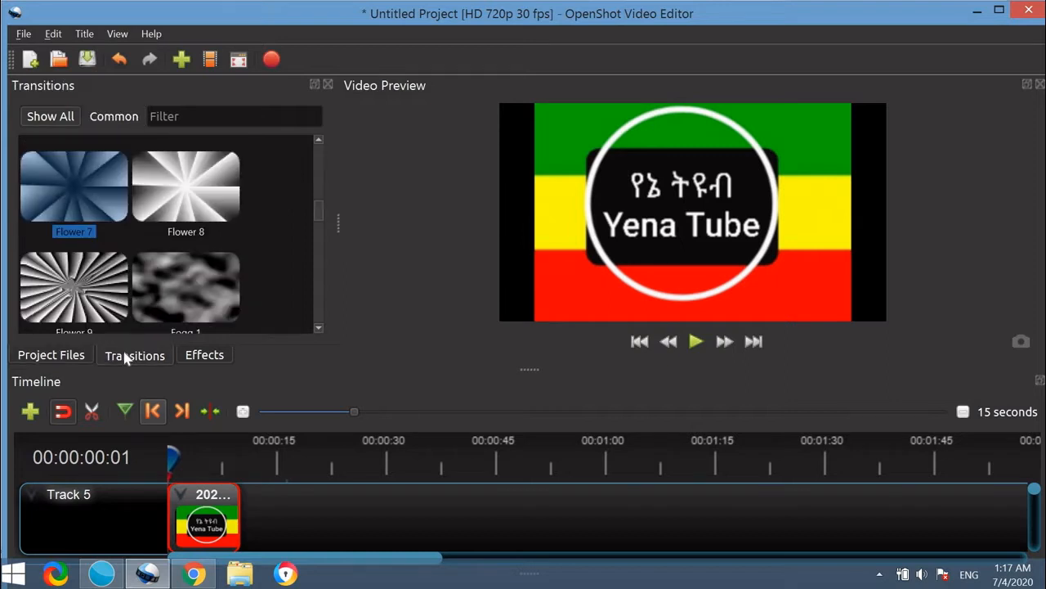
{"action": "left_click_drag", "start_coordinate": [183, 186], "coordinate": [212, 498]}
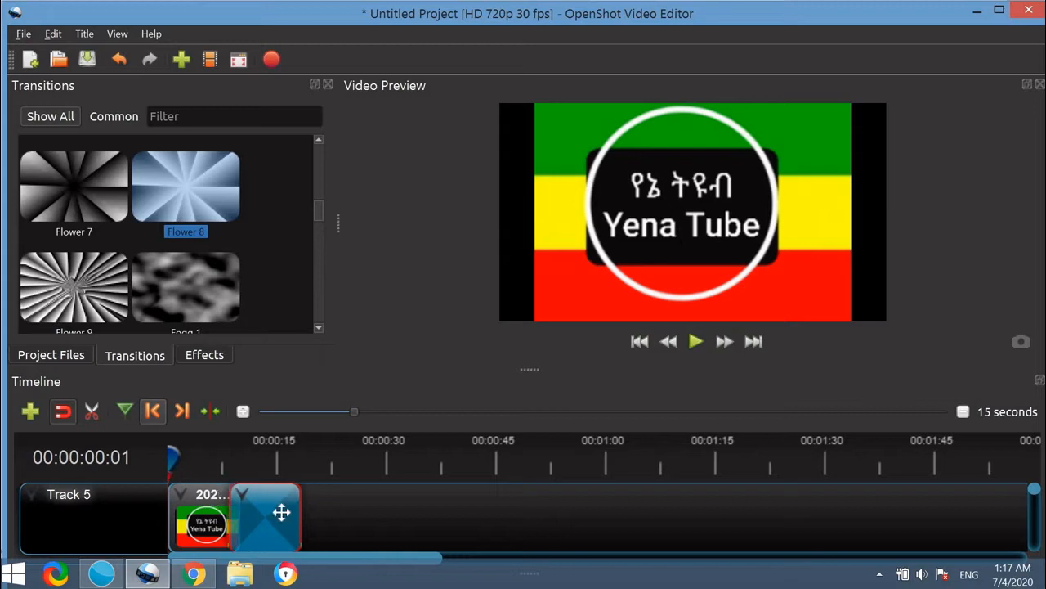
{"action": "left_click_drag", "start_coordinate": [298, 515], "coordinate": [250, 510]}
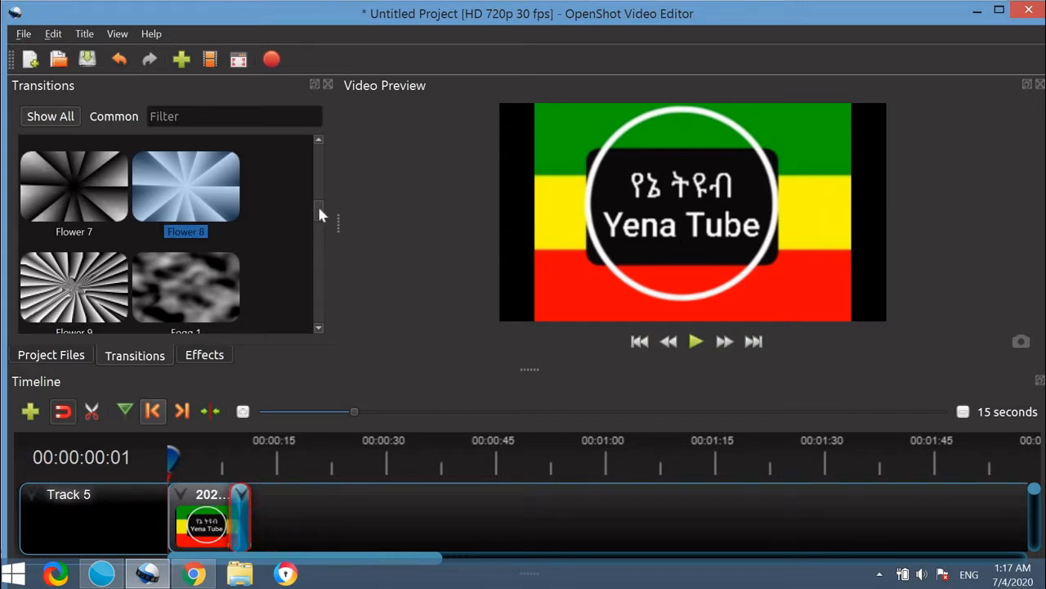
{"action": "left_click_drag", "start_coordinate": [318, 208], "coordinate": [301, 46]}
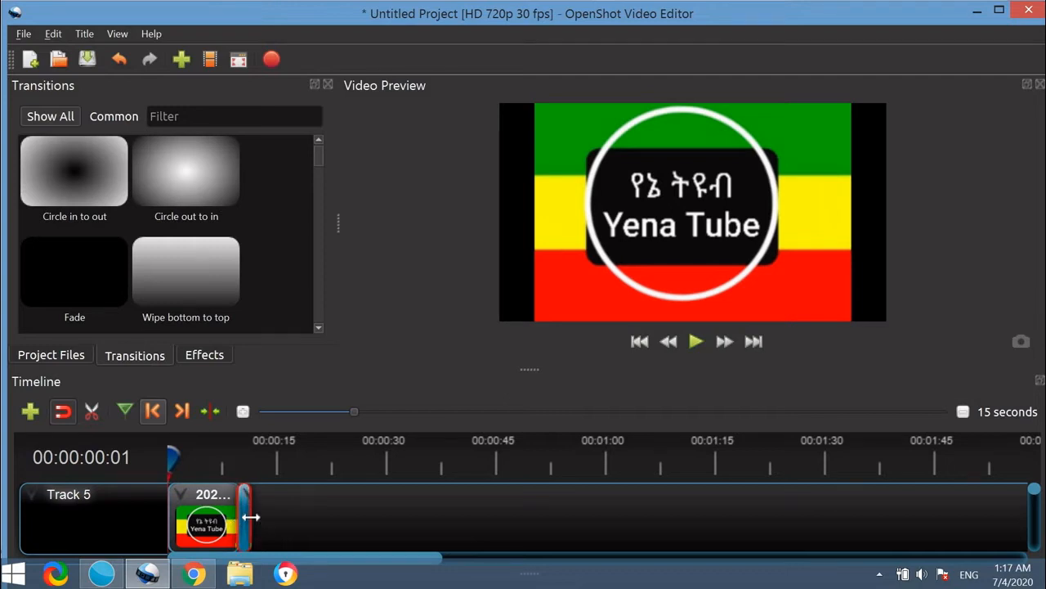
{"action": "left_click_drag", "start_coordinate": [251, 517], "coordinate": [249, 516]}
Filter the project files to videos and place the EthioInfo Daily Amharic News video on Track 5 after the Yena Tube image.
{"action": "left_click", "coordinate": [47, 356]}
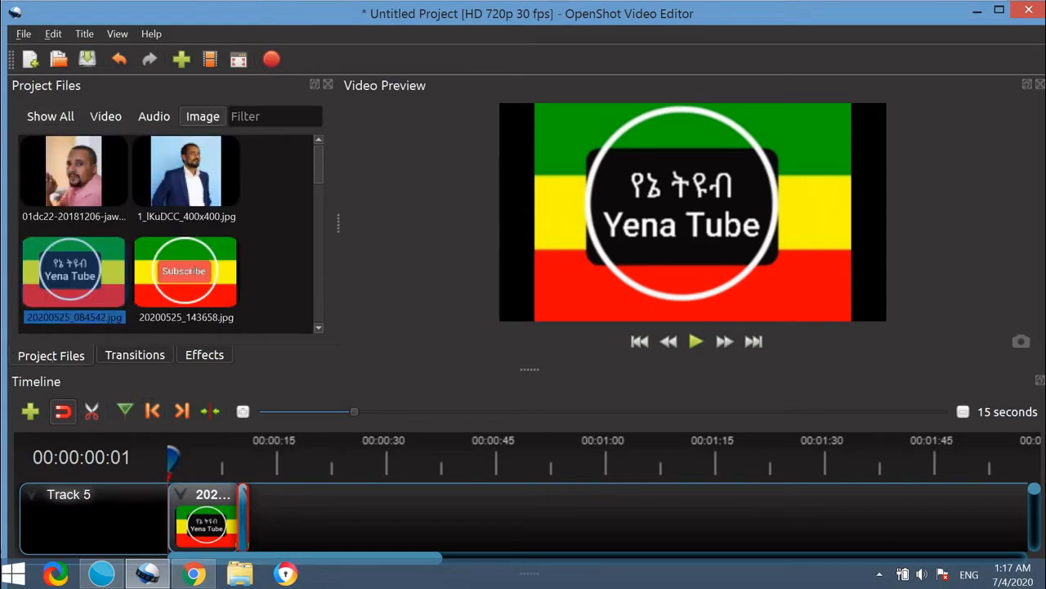
{"action": "left_click", "coordinate": [113, 120]}
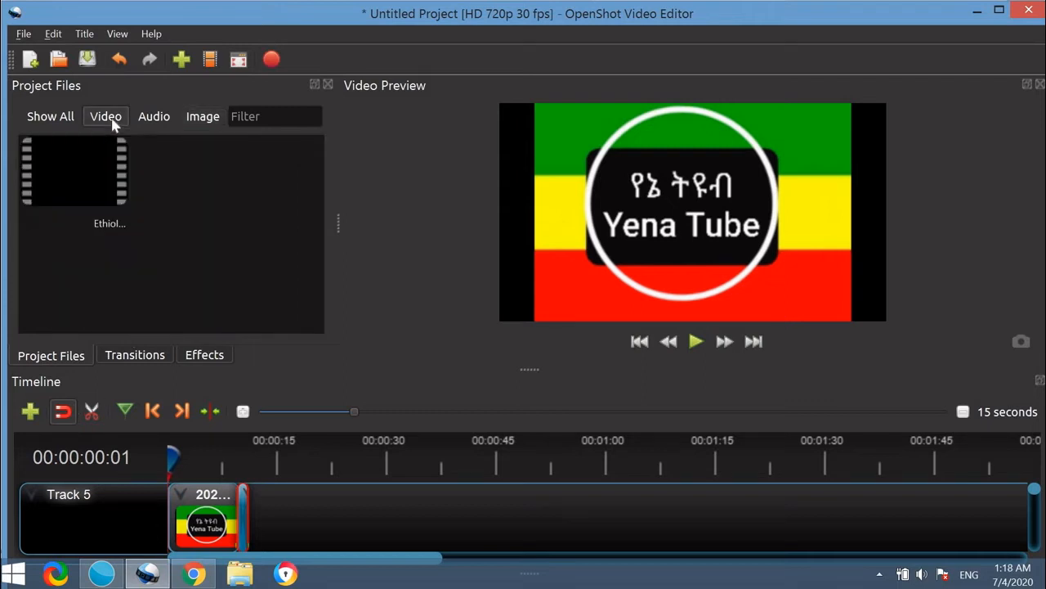
{"action": "left_click", "coordinate": [86, 170]}
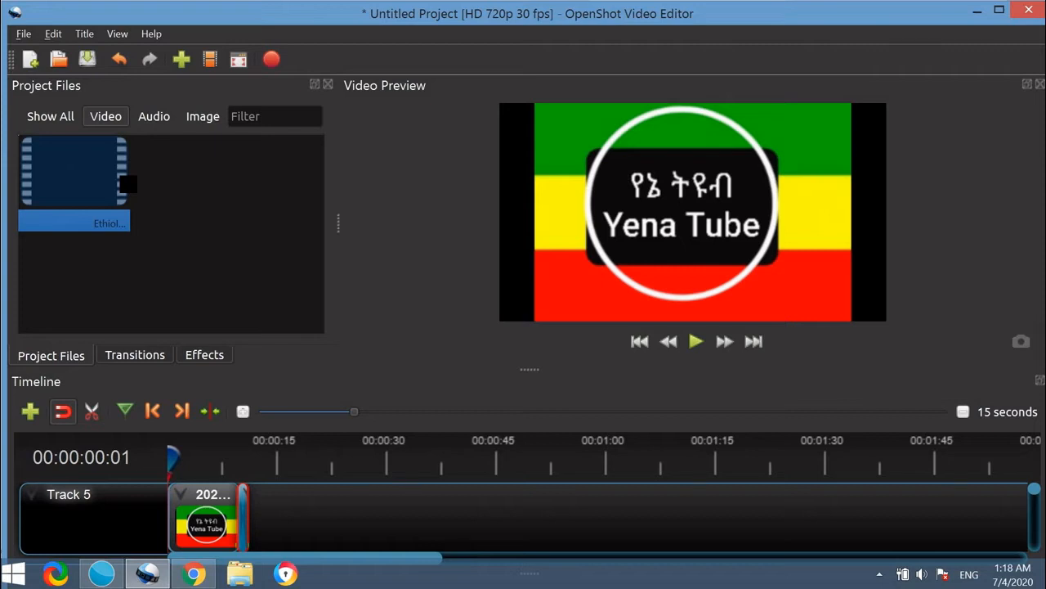
{"action": "left_click_drag", "start_coordinate": [128, 183], "coordinate": [243, 491]}
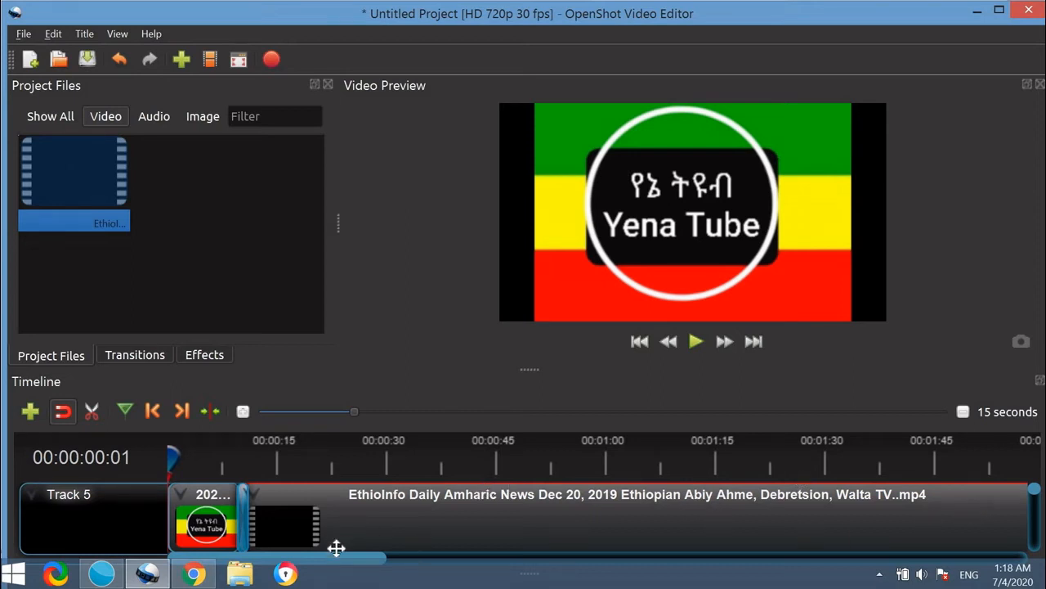
Split the EthioInfo news clip on Track 5 at about 50 seconds with the Razor tool, undoing a first cut.
{"action": "mouse_move", "coordinate": [355, 561]}
{"action": "left_mouse_down"}
{"action": "mouse_move", "coordinate": [515, 563]}
{"action": "mouse_move", "coordinate": [678, 582]}
{"action": "mouse_move", "coordinate": [363, 542]}
{"action": "left_mouse_up"}
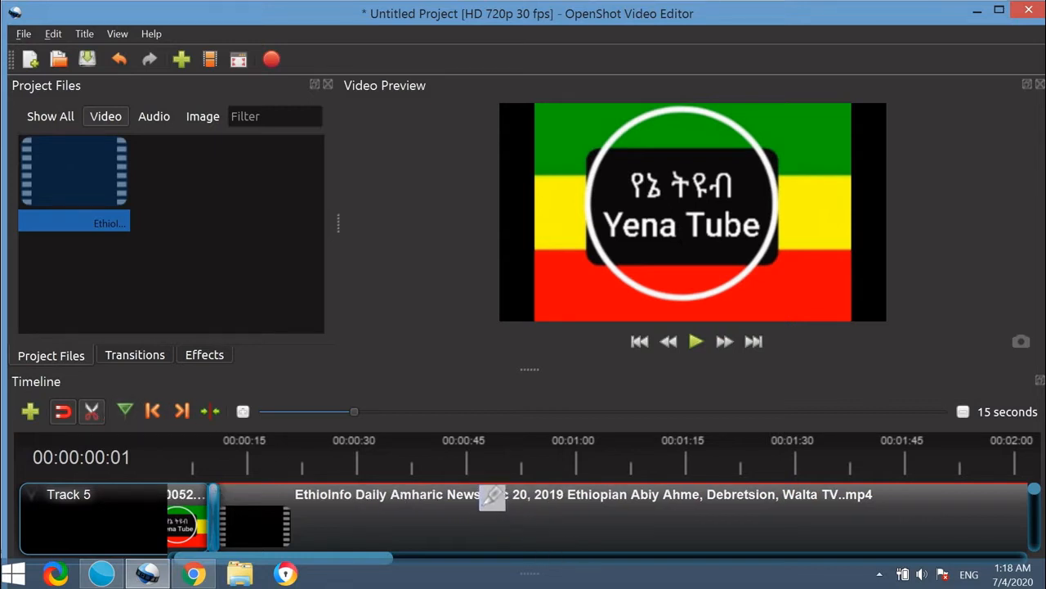
{"action": "left_click", "coordinate": [479, 490]}
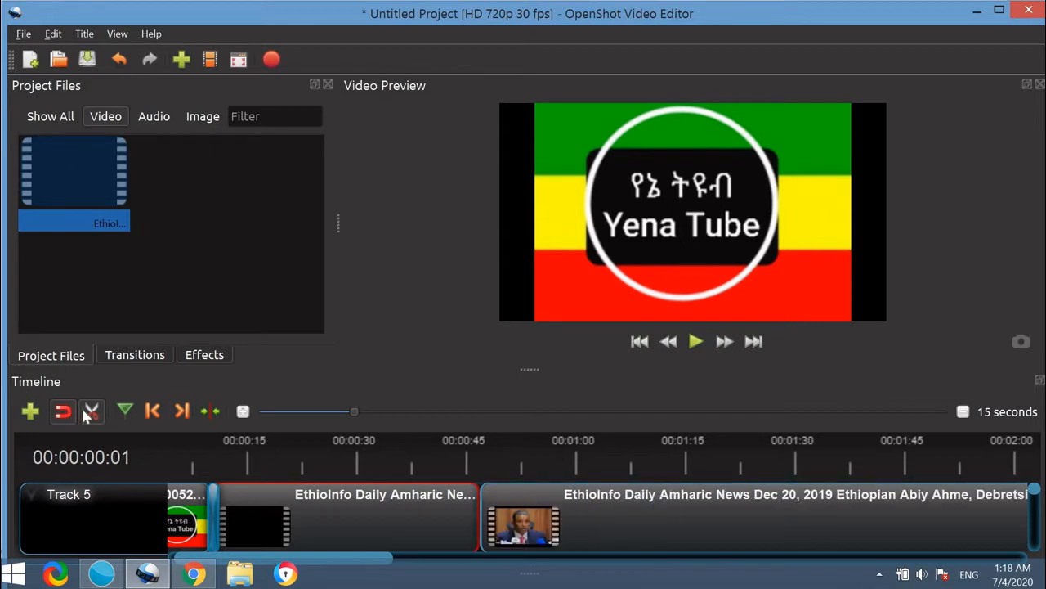
{"action": "key", "text": "ctrl+z"}
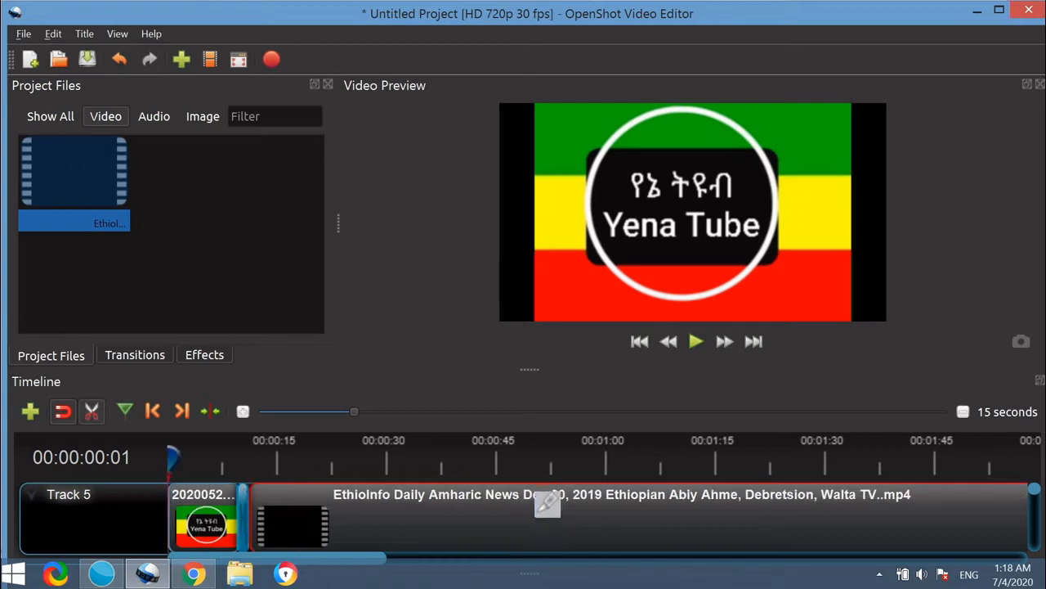
{"action": "left_click", "coordinate": [532, 495]}
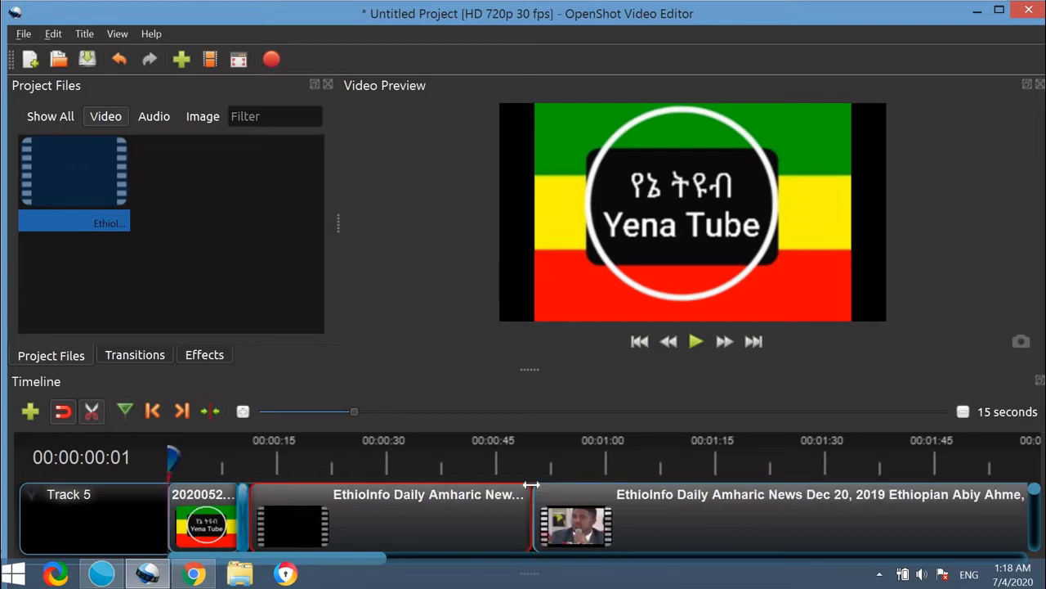
{"action": "left_click", "coordinate": [94, 418]}
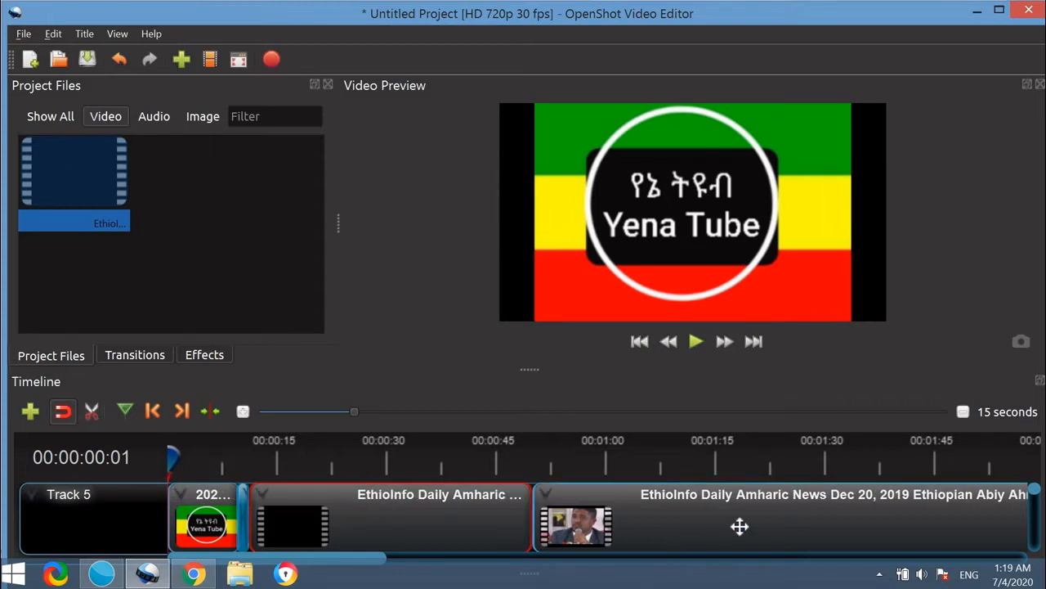
Separate the second part of the split news clip from the first and remove it from Track 5.
{"action": "left_click_drag", "start_coordinate": [779, 516], "coordinate": [817, 504]}
{"action": "right_click", "coordinate": [817, 502]}
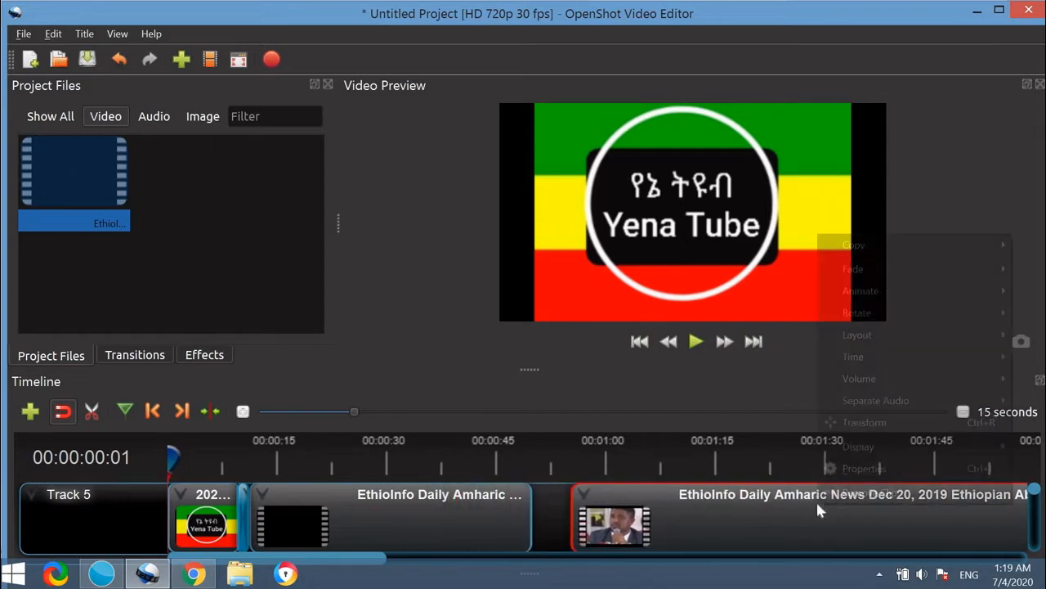
{"action": "left_click", "coordinate": [848, 488]}
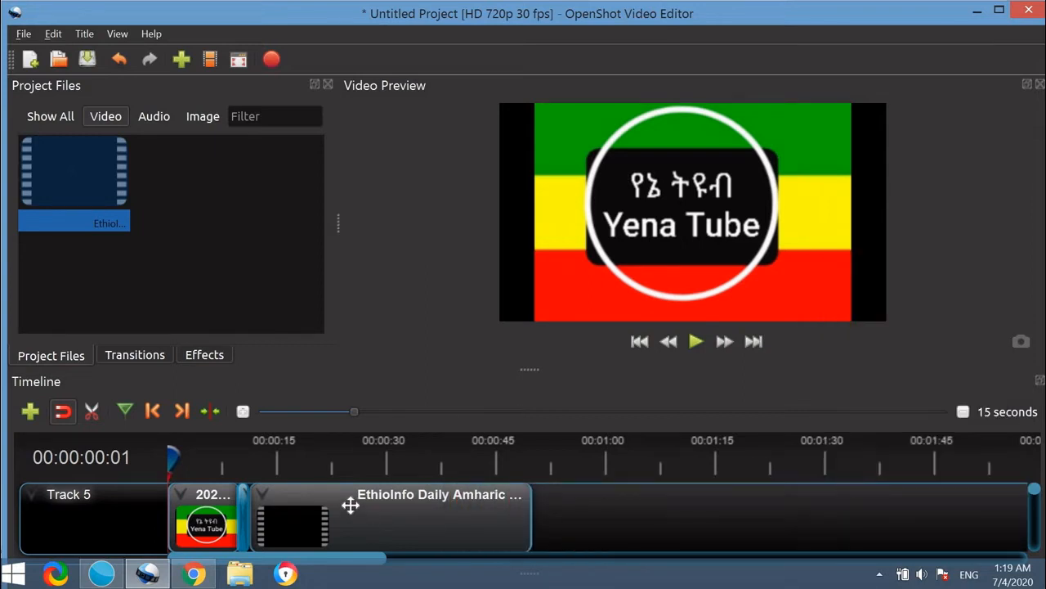
Move the remaining news clip earlier so it overlaps the Flower 8 transition, and play the sequence.
{"action": "left_click_drag", "start_coordinate": [351, 505], "coordinate": [274, 512]}
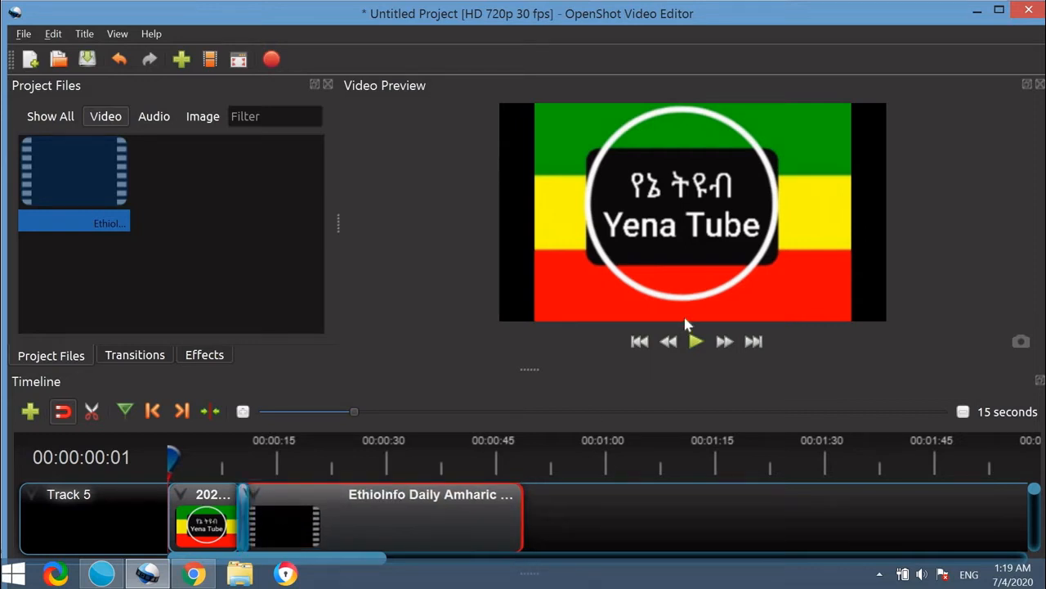
{"action": "left_click", "coordinate": [696, 342]}
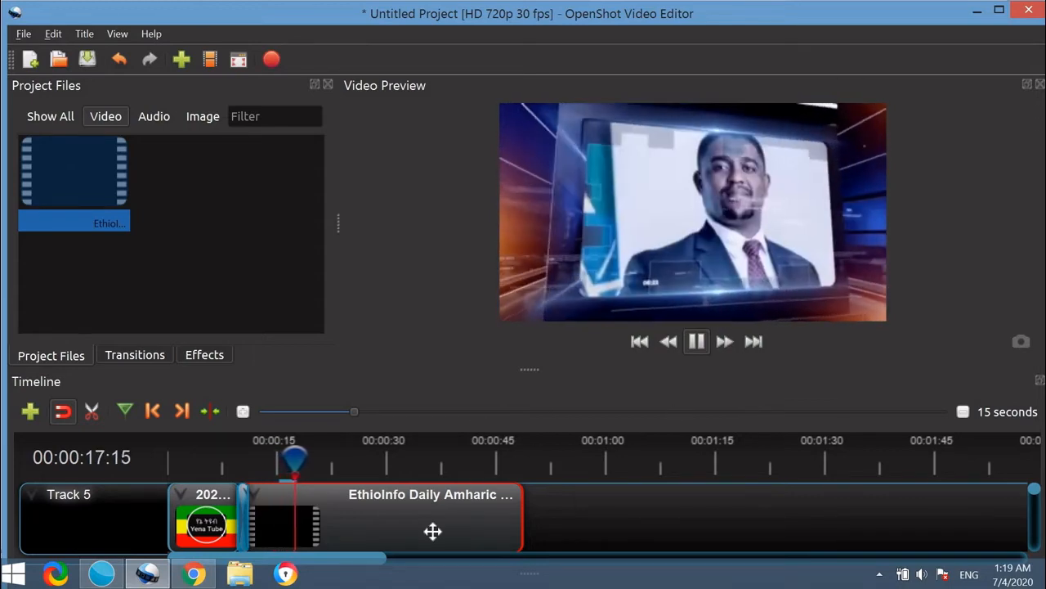
{"action": "left_click", "coordinate": [696, 342]}
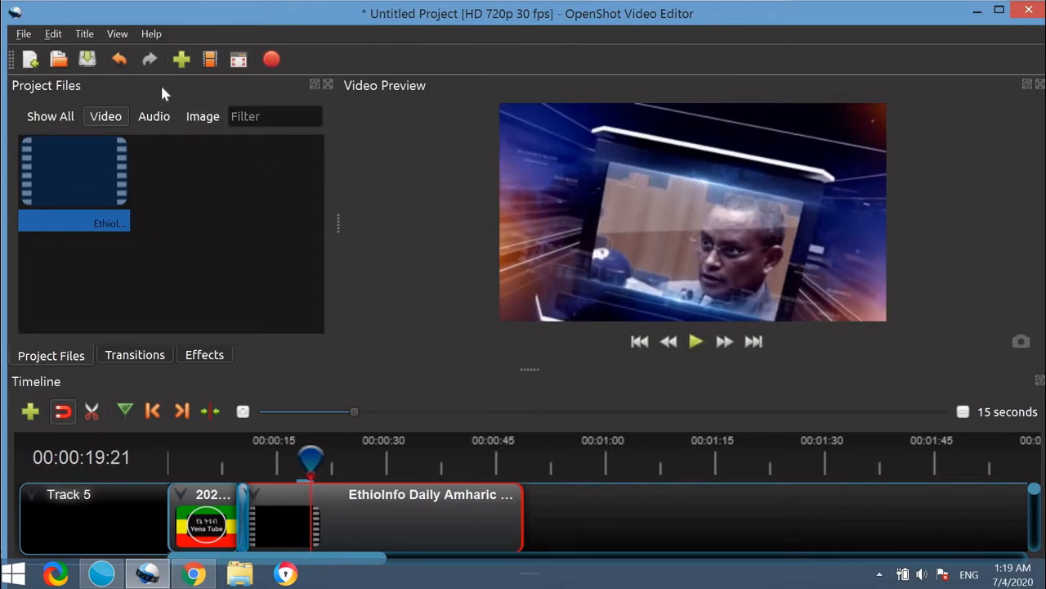
Add the Frame 1 transition over the end of the news clip on Track 5 and shorten it to about 3 seconds.
{"action": "left_click", "coordinate": [197, 119]}
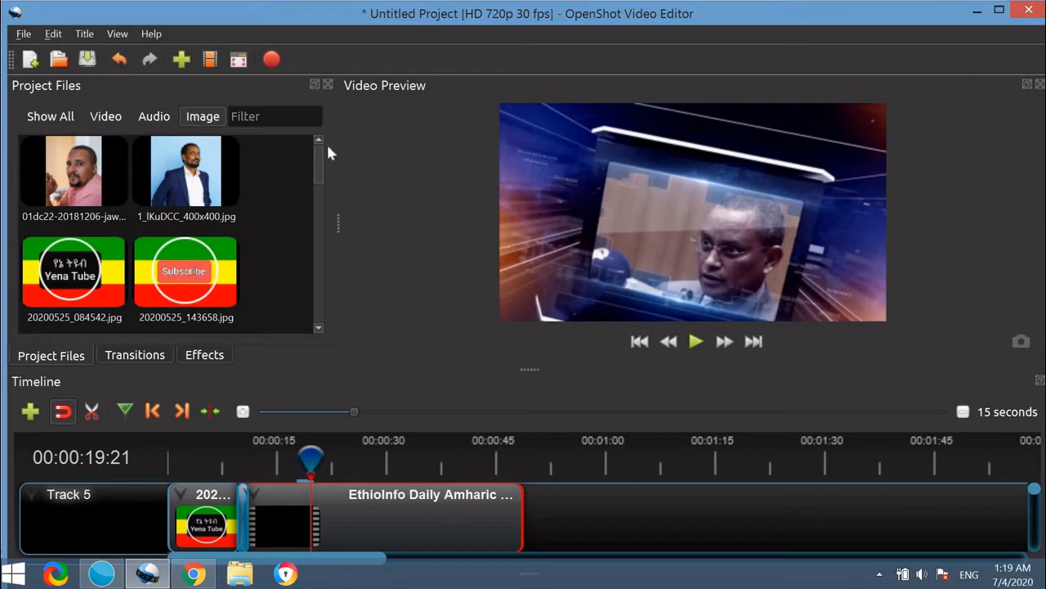
{"action": "left_click", "coordinate": [197, 263]}
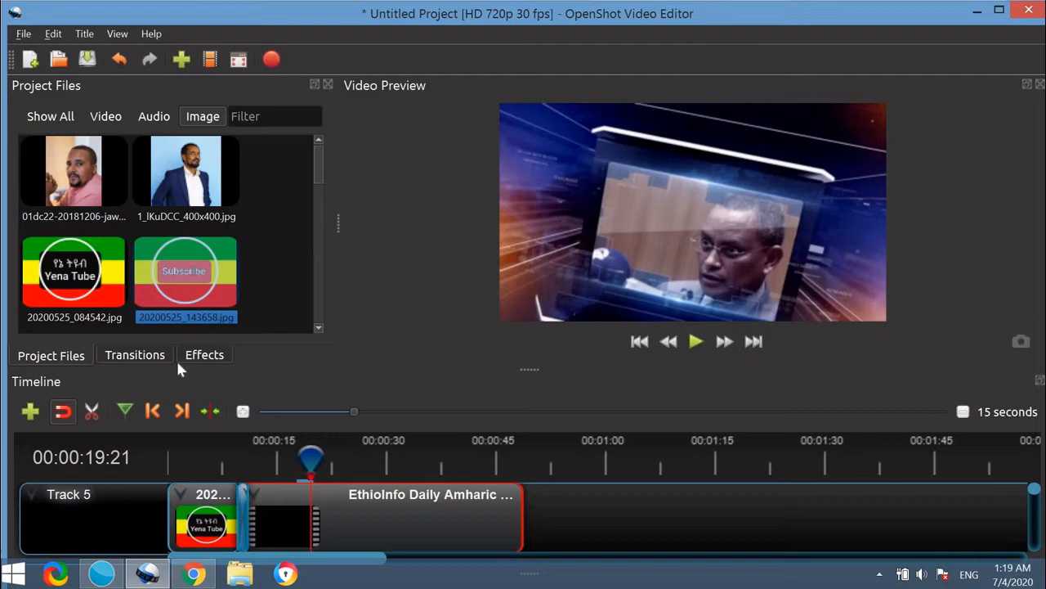
{"action": "left_click", "coordinate": [139, 356]}
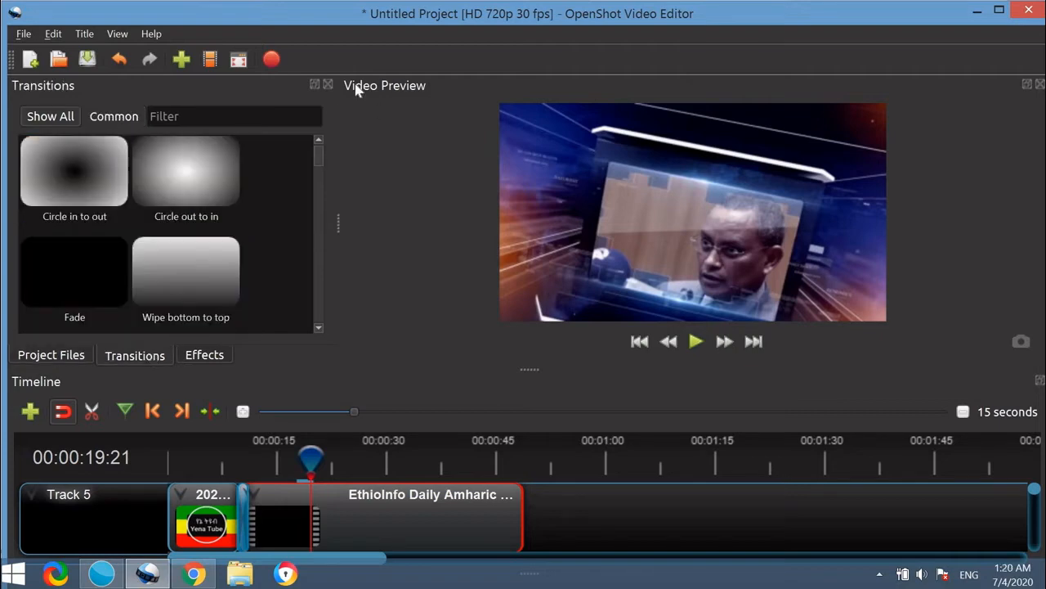
{"action": "left_click_drag", "start_coordinate": [320, 175], "coordinate": [330, 222]}
{"action": "left_click_drag", "start_coordinate": [173, 237], "coordinate": [505, 470]}
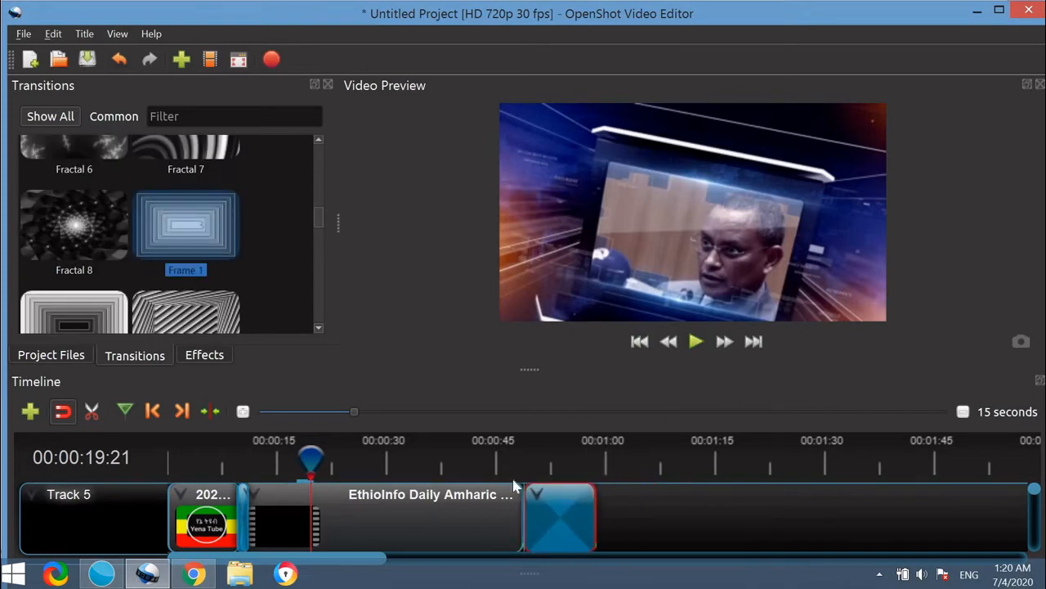
{"action": "left_click_drag", "start_coordinate": [549, 503], "coordinate": [544, 504]}
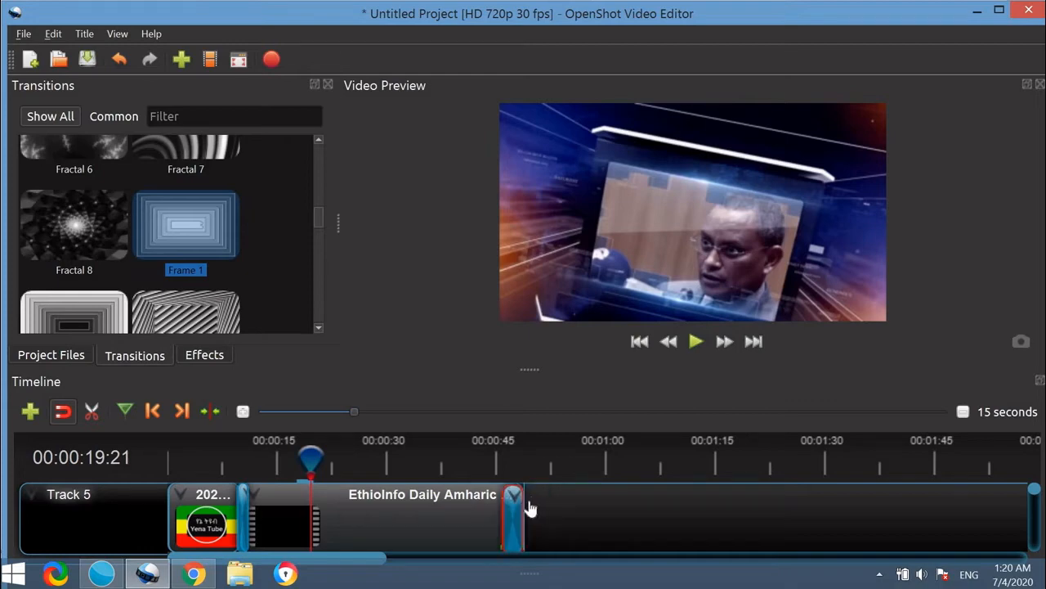
{"action": "left_click_drag", "start_coordinate": [528, 497], "coordinate": [528, 497]}
Place the Subscribe image 20200525_143658.jpg at the end of the news clip, overlapping the Frame 1 transition, and play back the ending.
{"action": "left_click", "coordinate": [51, 354]}
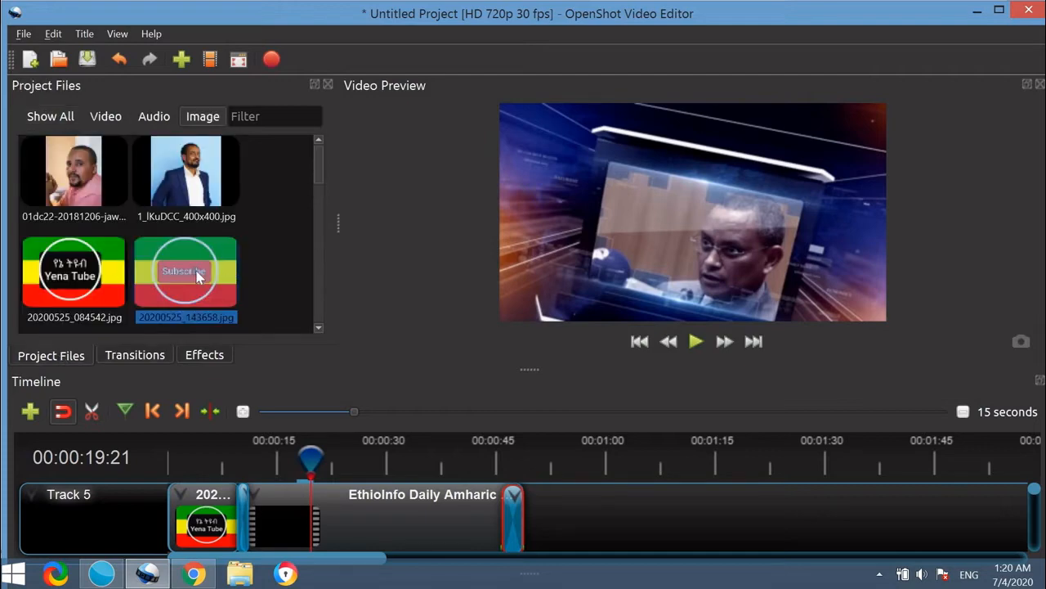
{"action": "mouse_move", "coordinate": [196, 276]}
{"action": "left_mouse_down"}
{"action": "mouse_move", "coordinate": [720, 451]}
{"action": "mouse_move", "coordinate": [609, 504]}
{"action": "mouse_move", "coordinate": [499, 504]}
{"action": "left_mouse_up"}
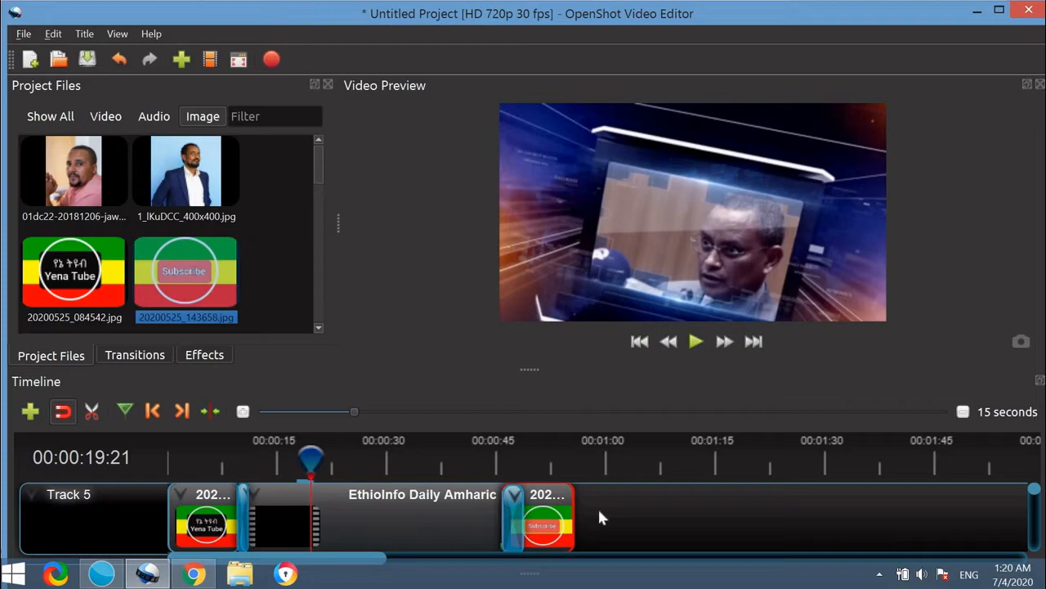
{"action": "left_click", "coordinate": [695, 343]}
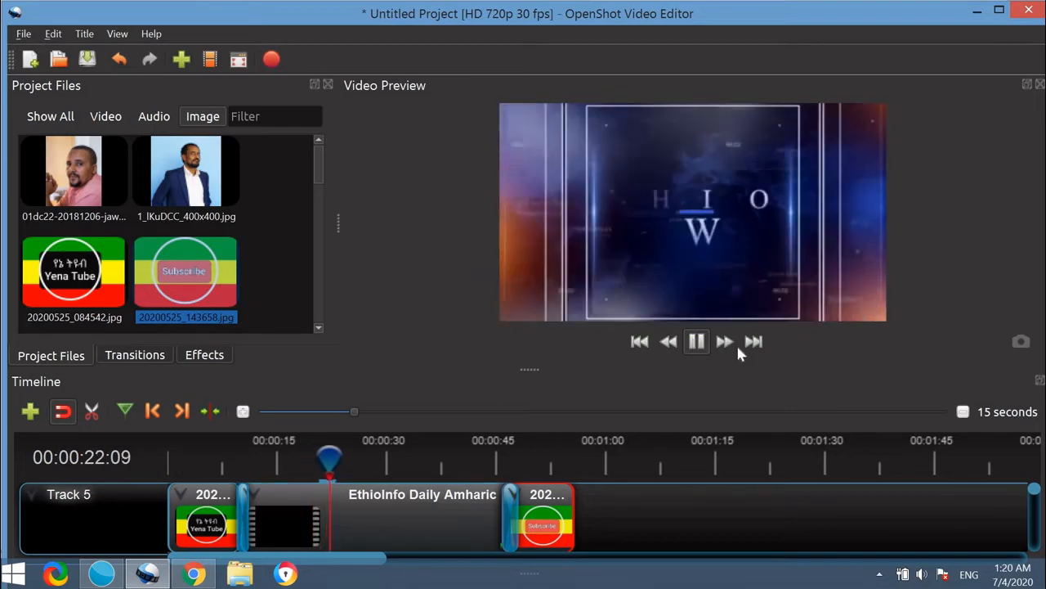
{"action": "left_click", "coordinate": [699, 341]}
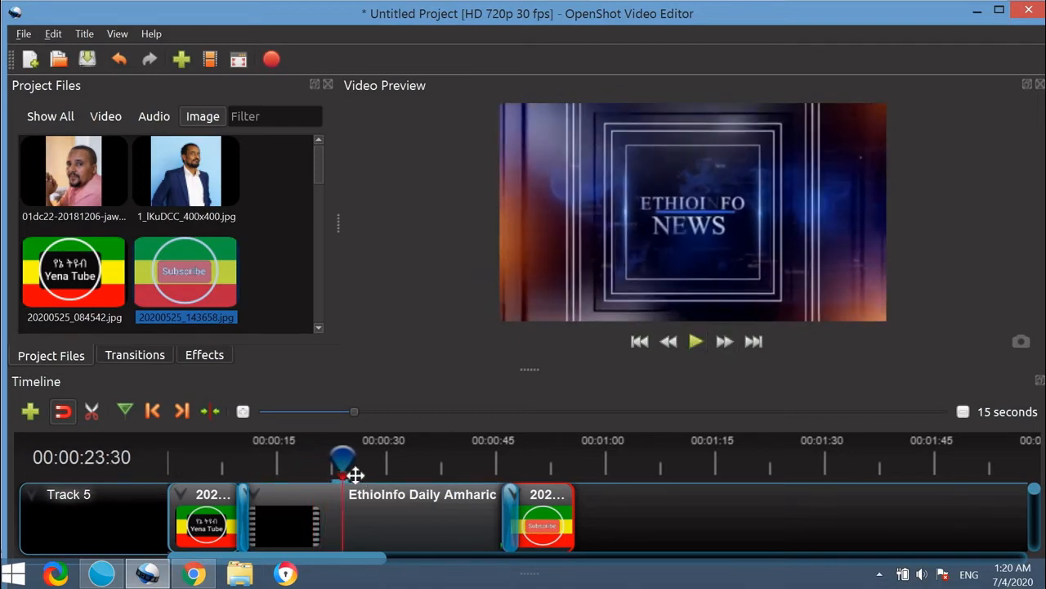
{"action": "left_click_drag", "start_coordinate": [341, 465], "coordinate": [479, 471]}
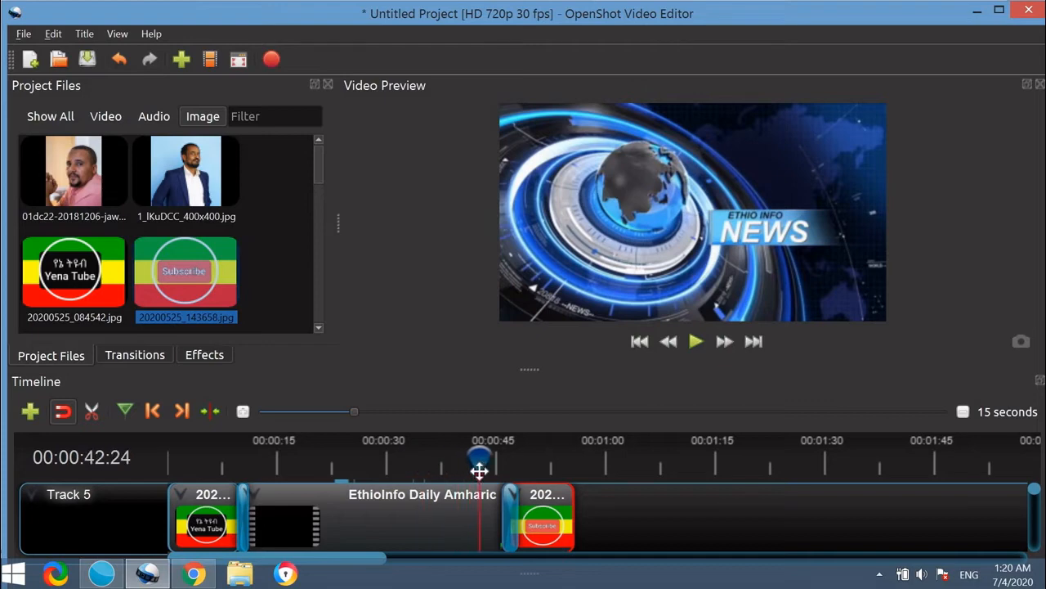
{"action": "left_click", "coordinate": [696, 341]}
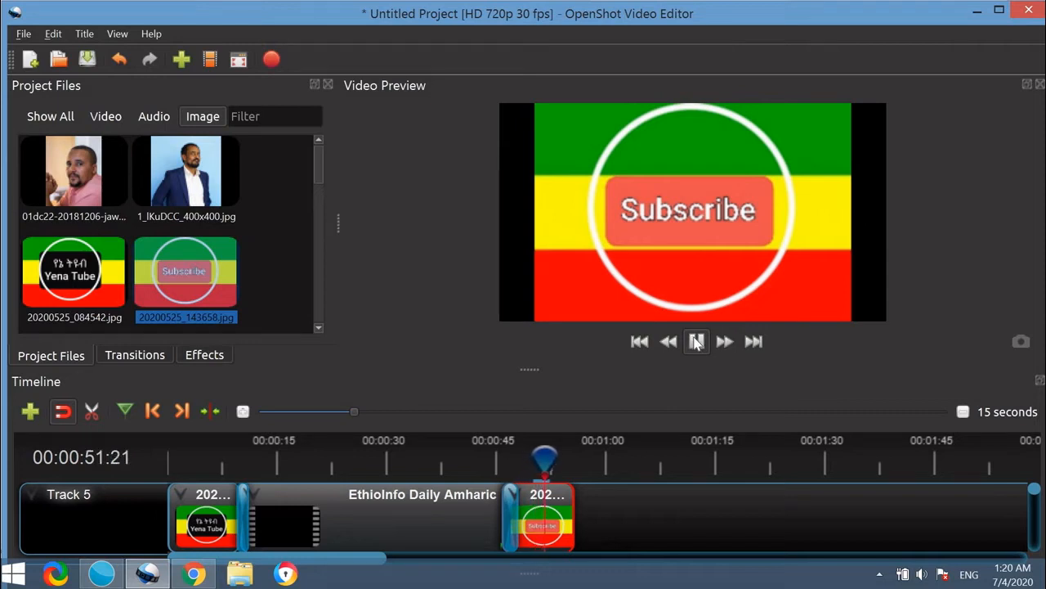
{"action": "left_click", "coordinate": [696, 342]}
Set the news clip's volume to Level 0% for the entire clip and play part of it back.
{"action": "right_click", "coordinate": [347, 518]}
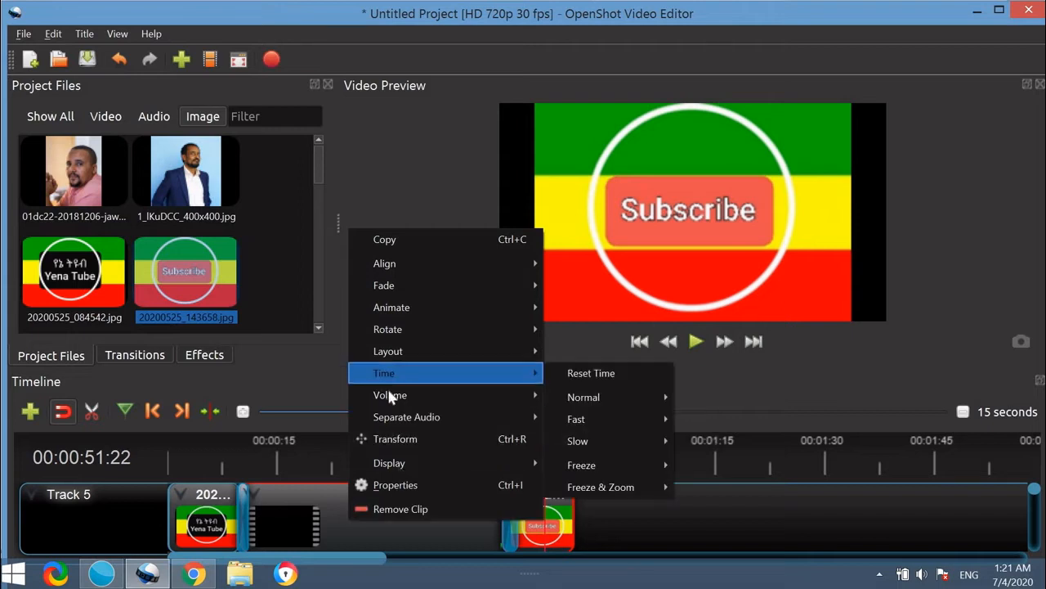
{"action": "mouse_move", "coordinate": [390, 395]}
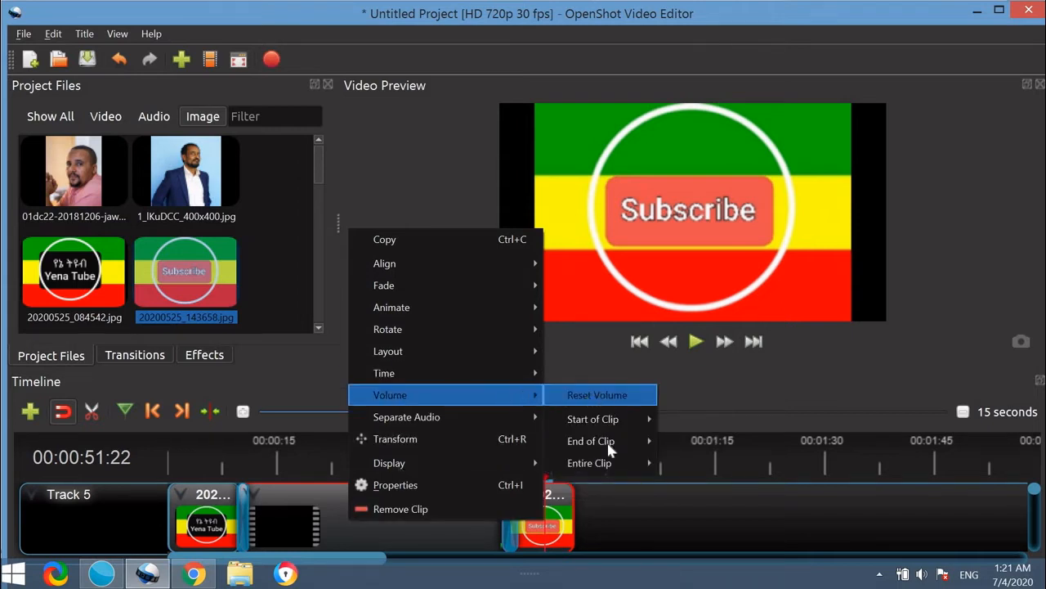
{"action": "mouse_move", "coordinate": [609, 465]}
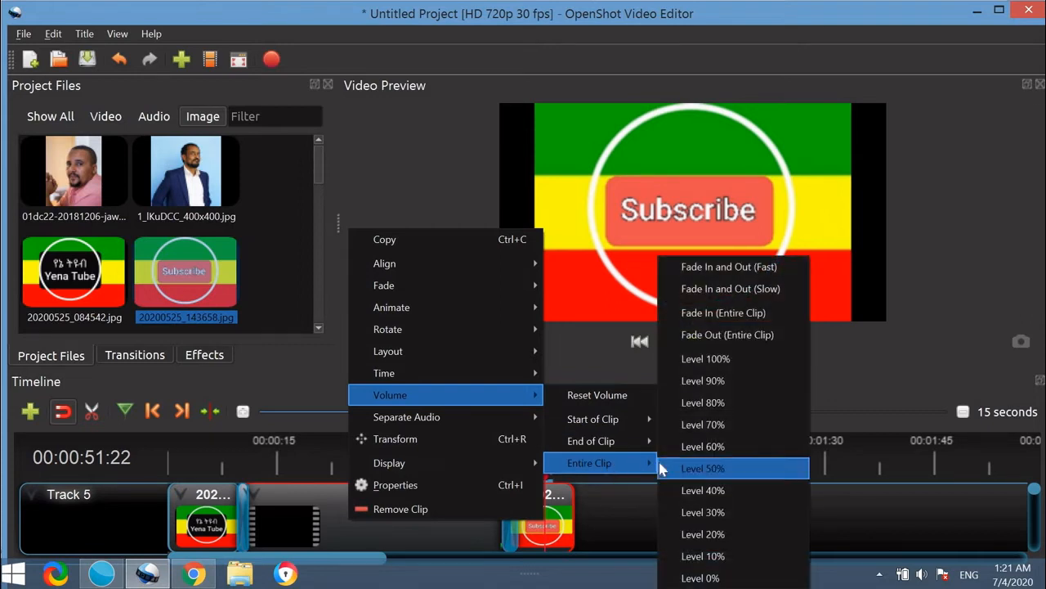
{"action": "left_click", "coordinate": [722, 578]}
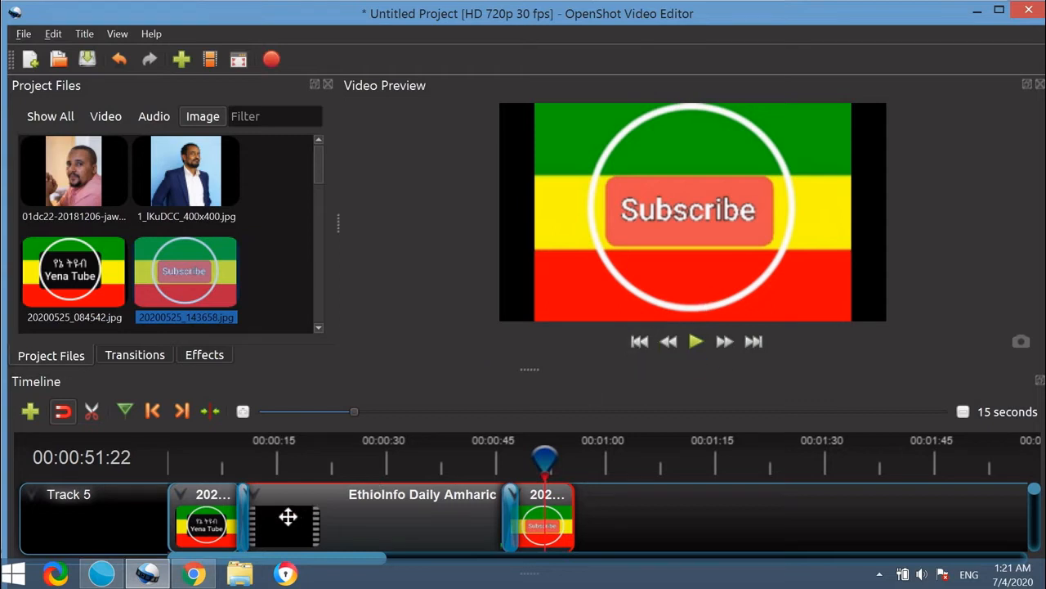
{"action": "left_click", "coordinate": [697, 341]}
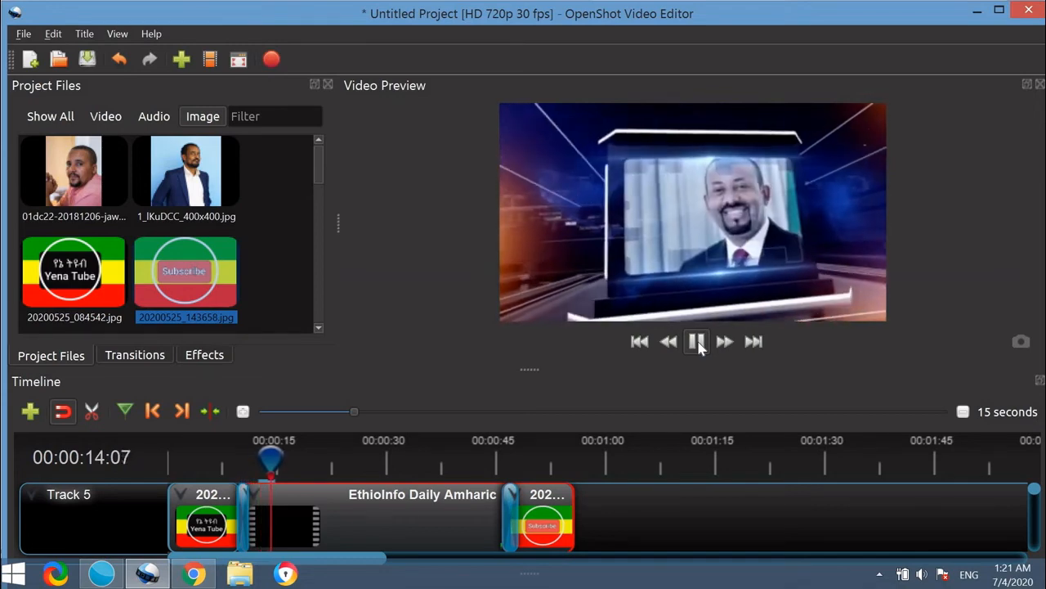
{"action": "left_click", "coordinate": [697, 342]}
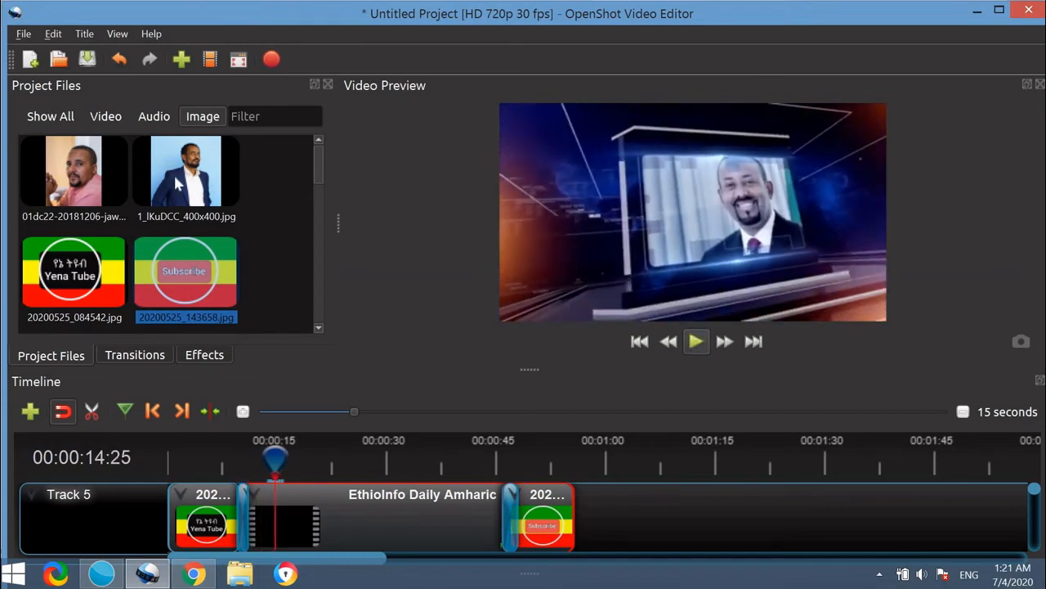
Add the Bs.m4a audio file at the start of Track 4 and play the sequence from the beginning.
{"action": "left_click", "coordinate": [152, 119]}
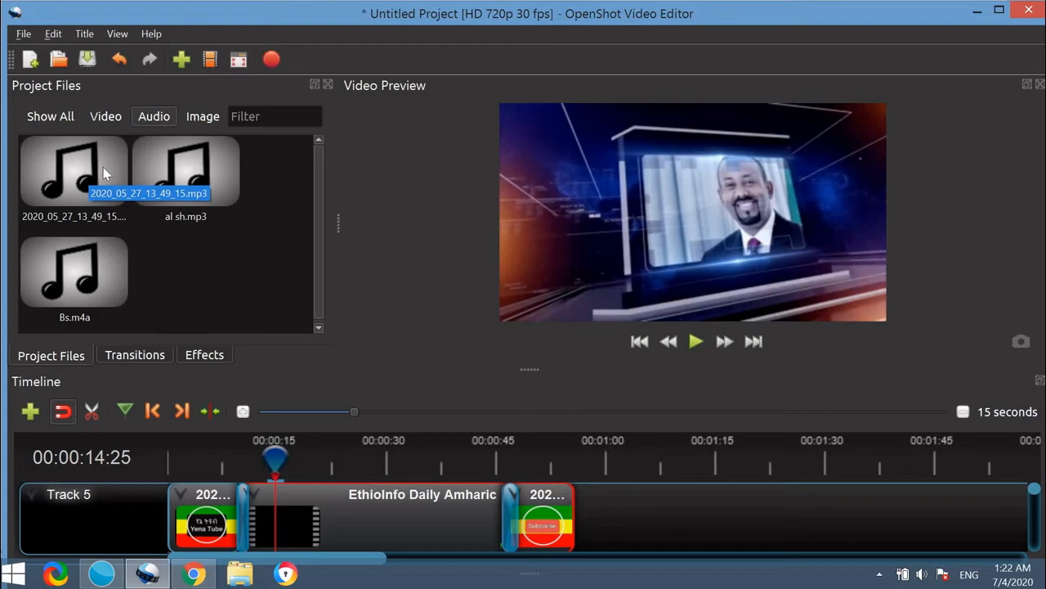
{"action": "left_click", "coordinate": [50, 283]}
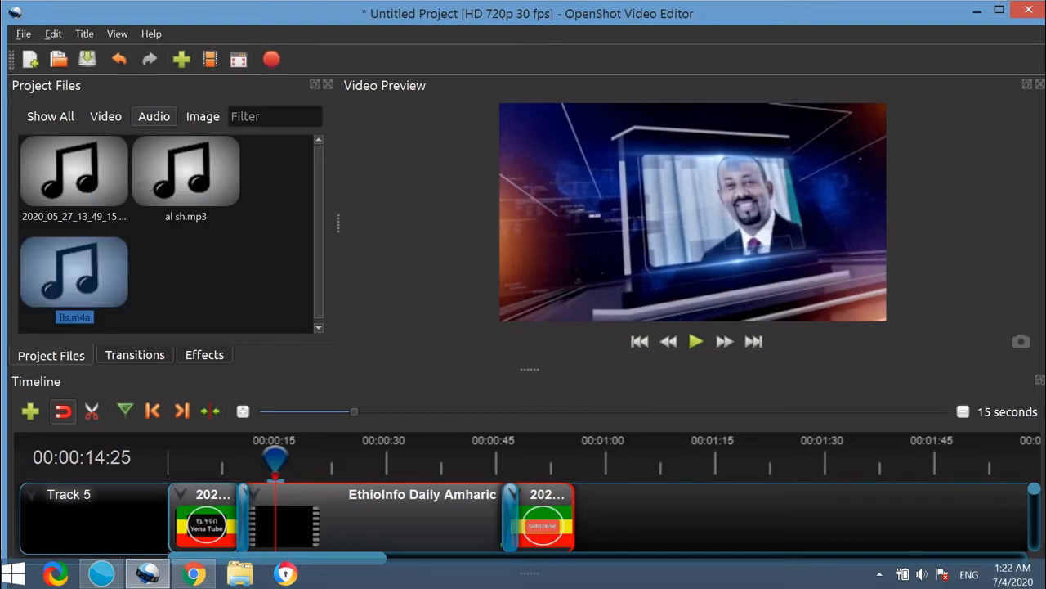
{"action": "left_click_drag", "start_coordinate": [1035, 494], "coordinate": [1036, 507]}
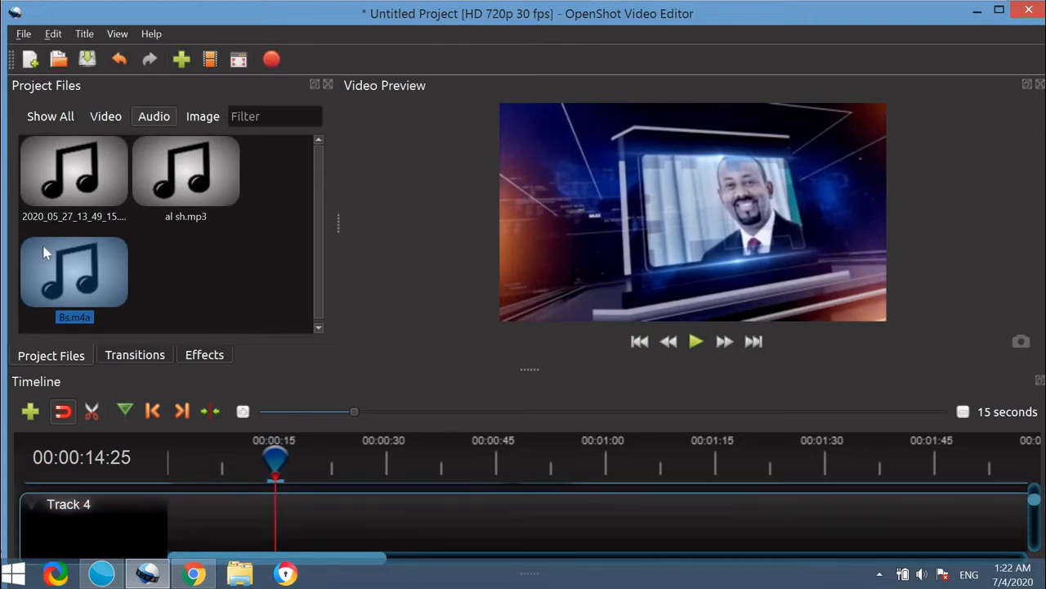
{"action": "left_click_drag", "start_coordinate": [46, 253], "coordinate": [143, 478]}
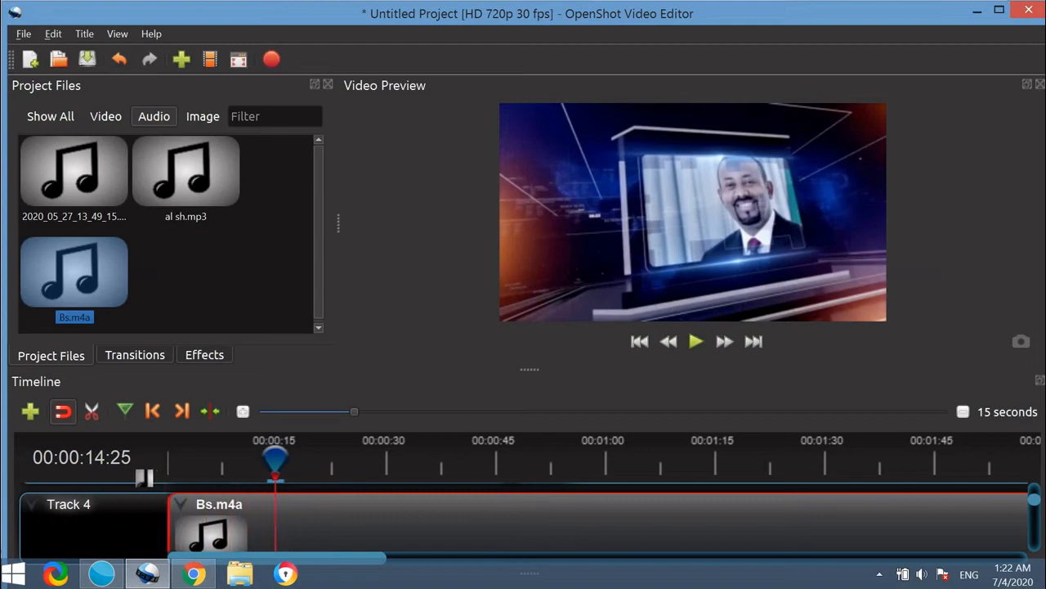
{"action": "left_click", "coordinate": [640, 343]}
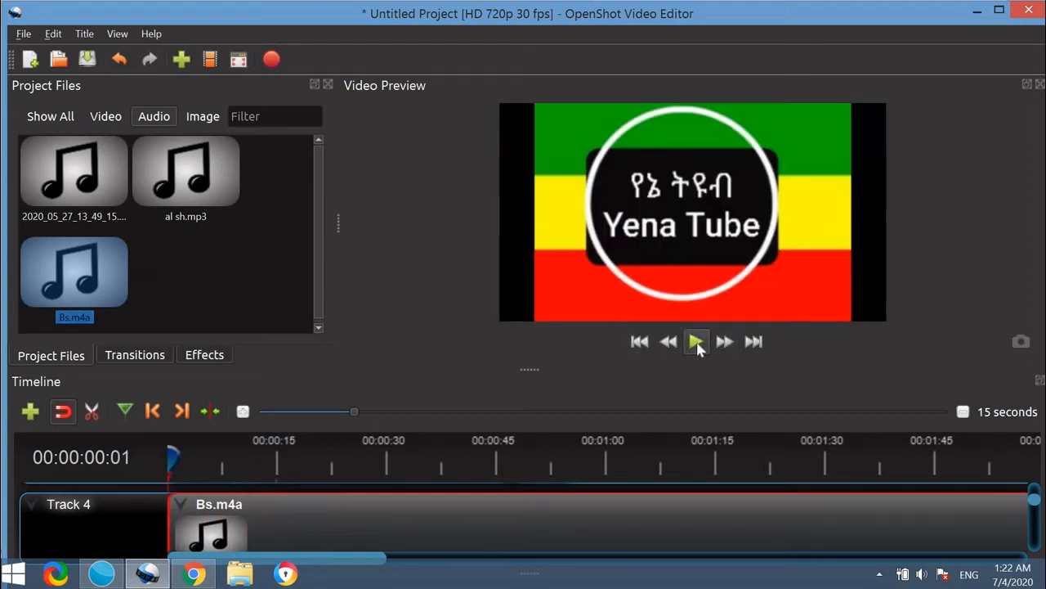
{"action": "left_click", "coordinate": [696, 342]}
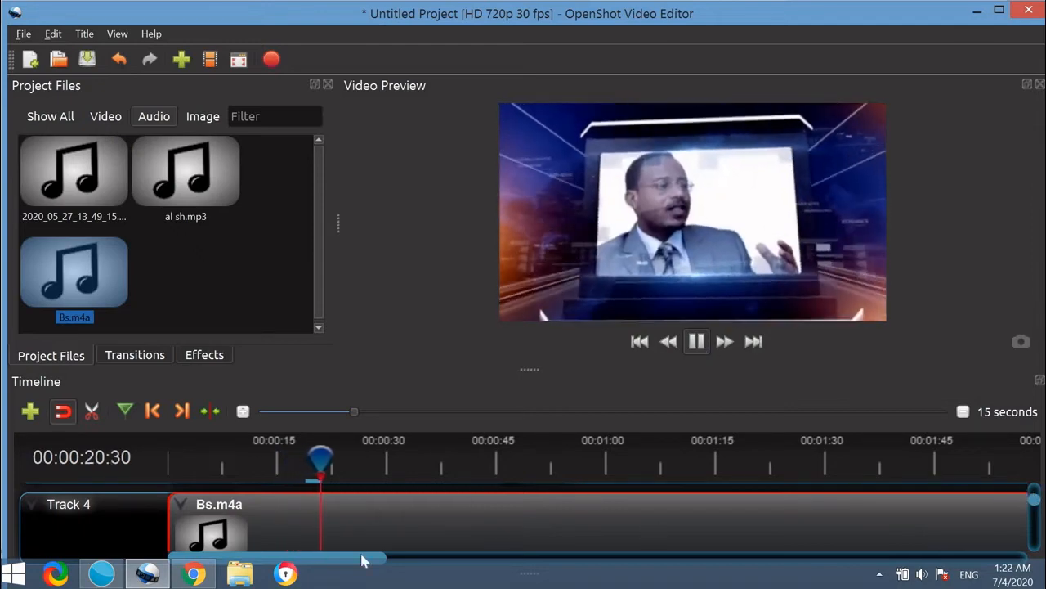
{"action": "left_click_drag", "start_coordinate": [367, 555], "coordinate": [479, 573]}
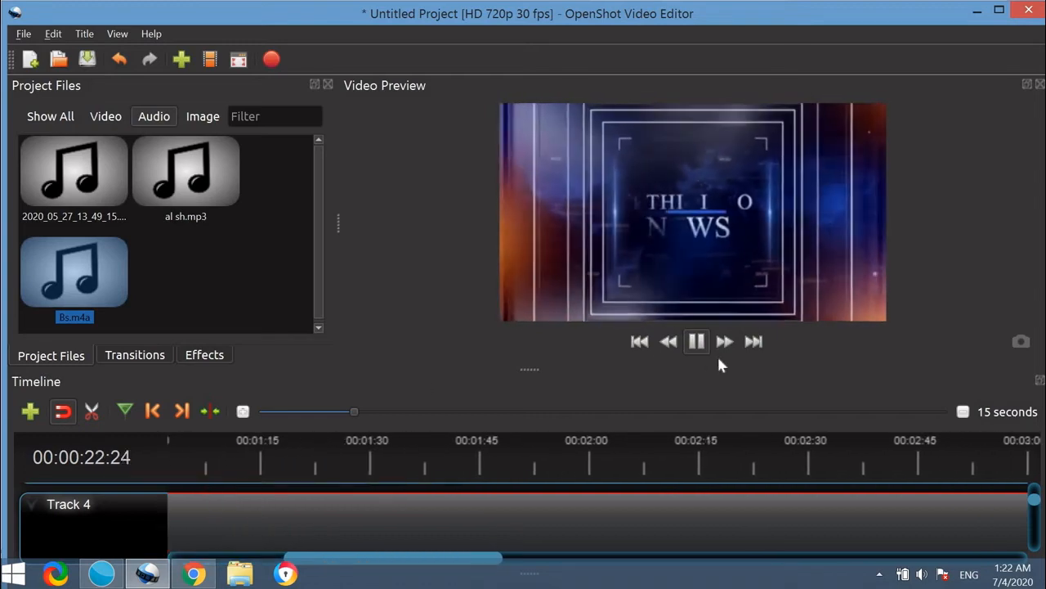
{"action": "left_click", "coordinate": [696, 341]}
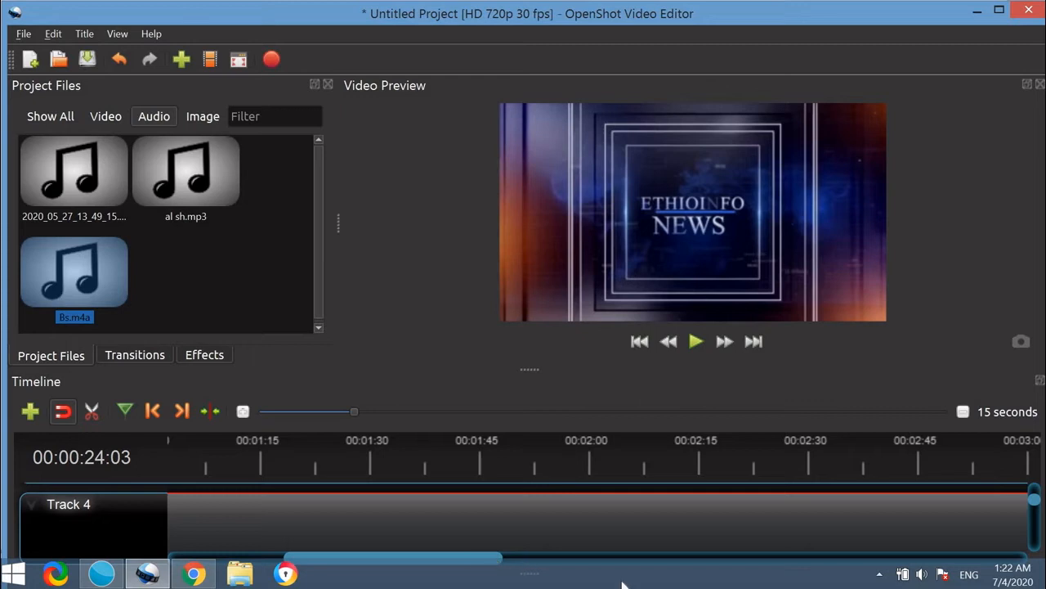
Split Bs.m4a on Track 4 at the end of the Subscribe image, about 00:00:56, and remove the part after the cut.
{"action": "left_click_drag", "start_coordinate": [467, 563], "coordinate": [798, 572]}
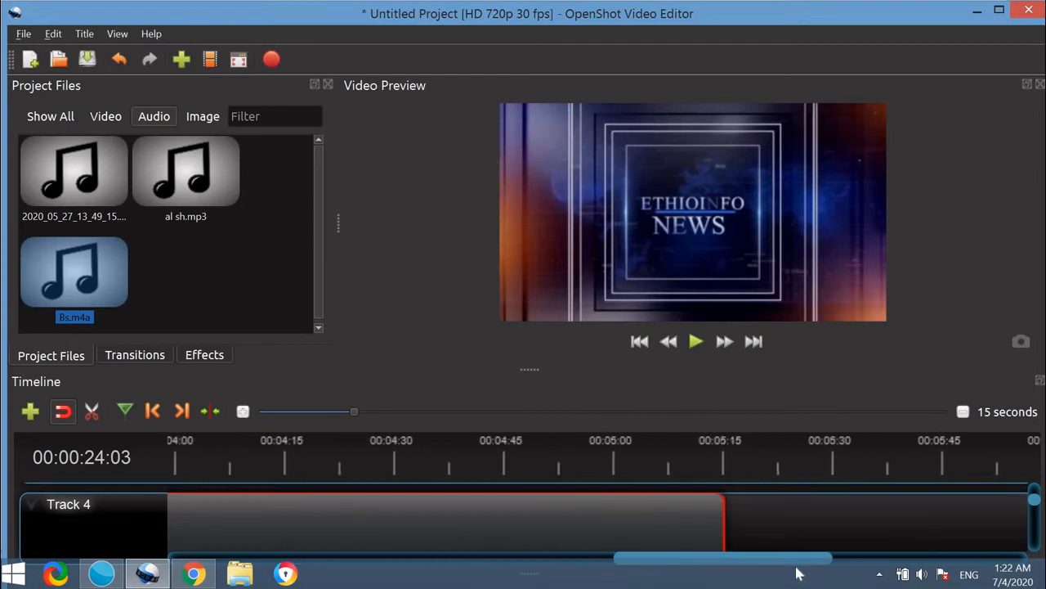
{"action": "left_click", "coordinate": [1033, 484]}
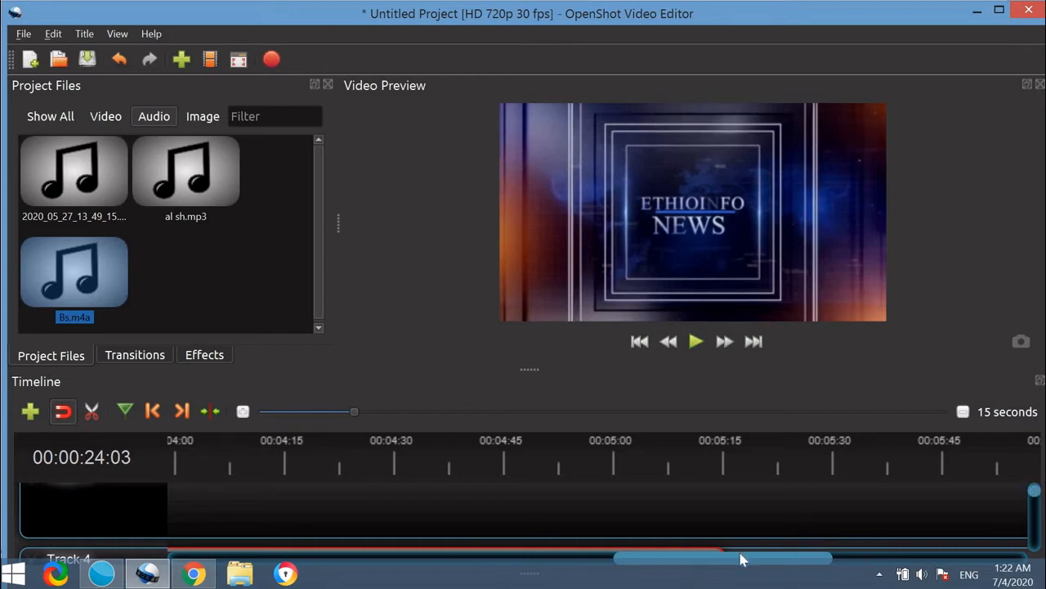
{"action": "left_click_drag", "start_coordinate": [709, 558], "coordinate": [358, 543]}
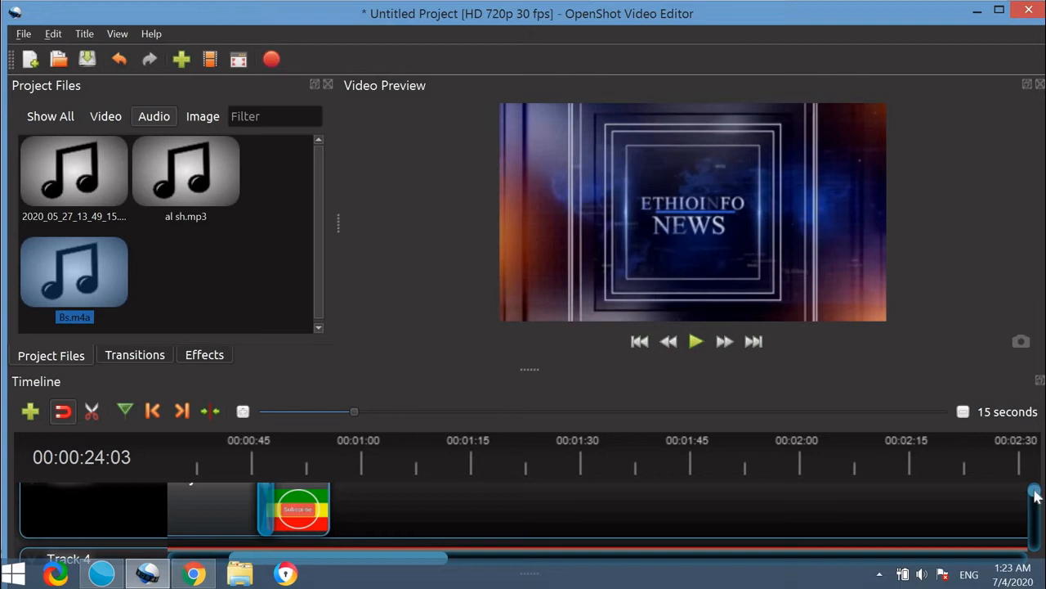
{"action": "left_click_drag", "start_coordinate": [1035, 491], "coordinate": [1035, 499]}
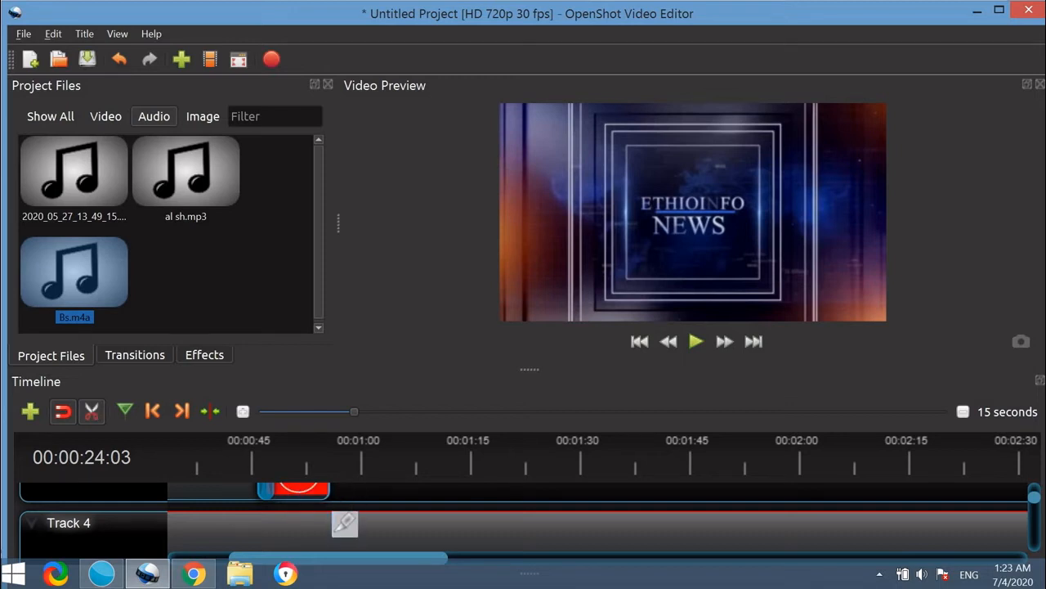
{"action": "left_click", "coordinate": [332, 515]}
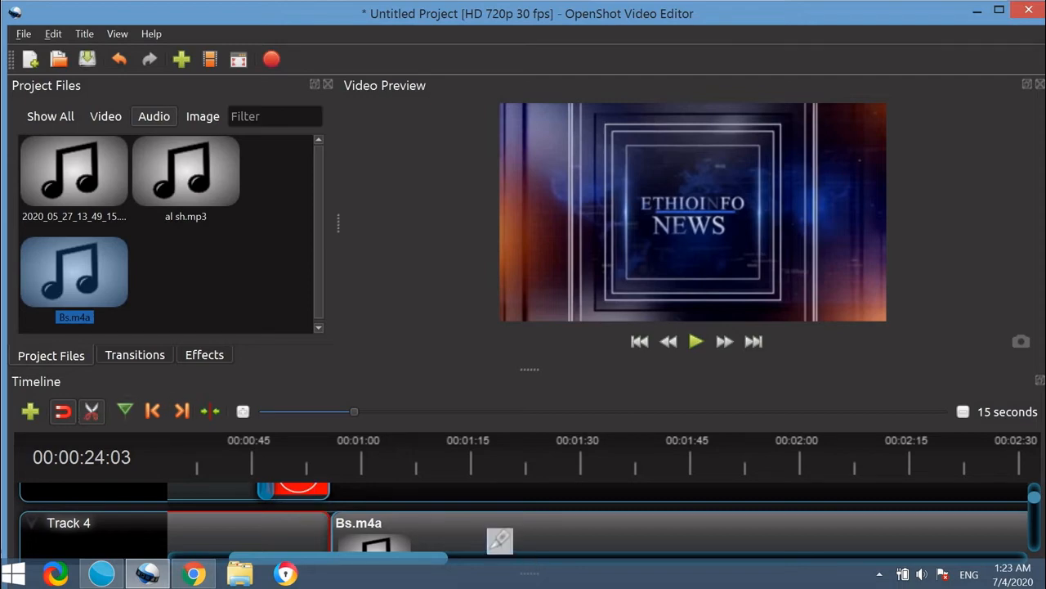
{"action": "left_click", "coordinate": [91, 413]}
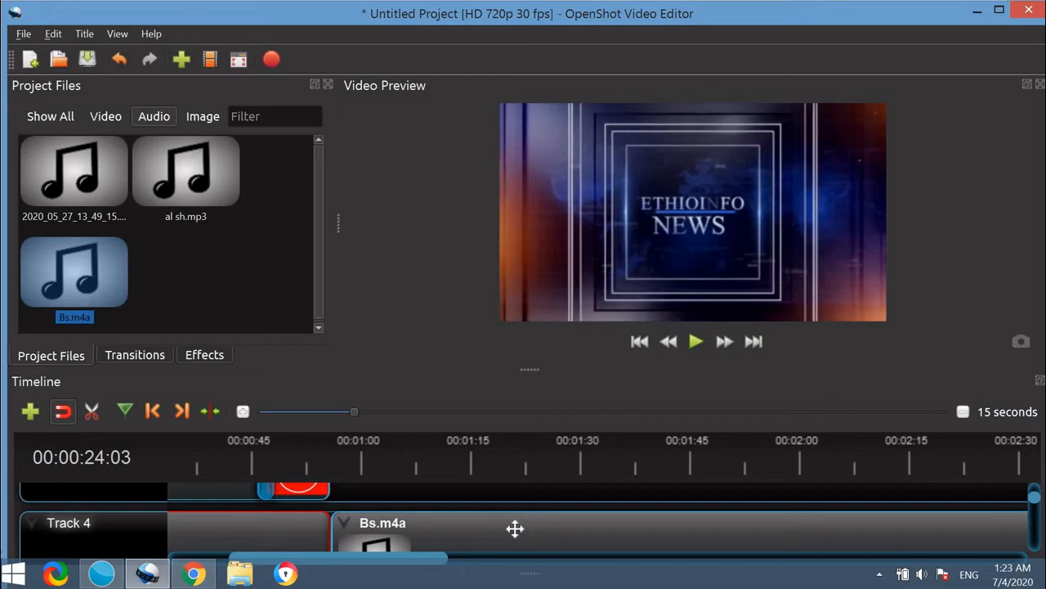
{"action": "left_click_drag", "start_coordinate": [514, 528], "coordinate": [524, 529]}
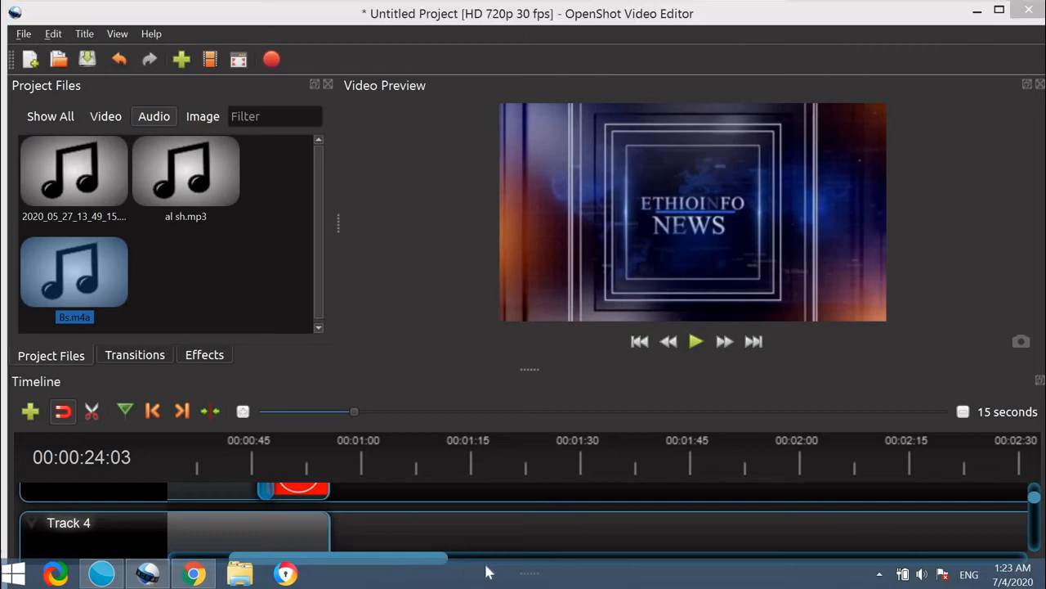
Play the sequence from the beginning to check the news clip with the trimmed background music.
{"action": "left_click_drag", "start_coordinate": [368, 564], "coordinate": [466, 567]}
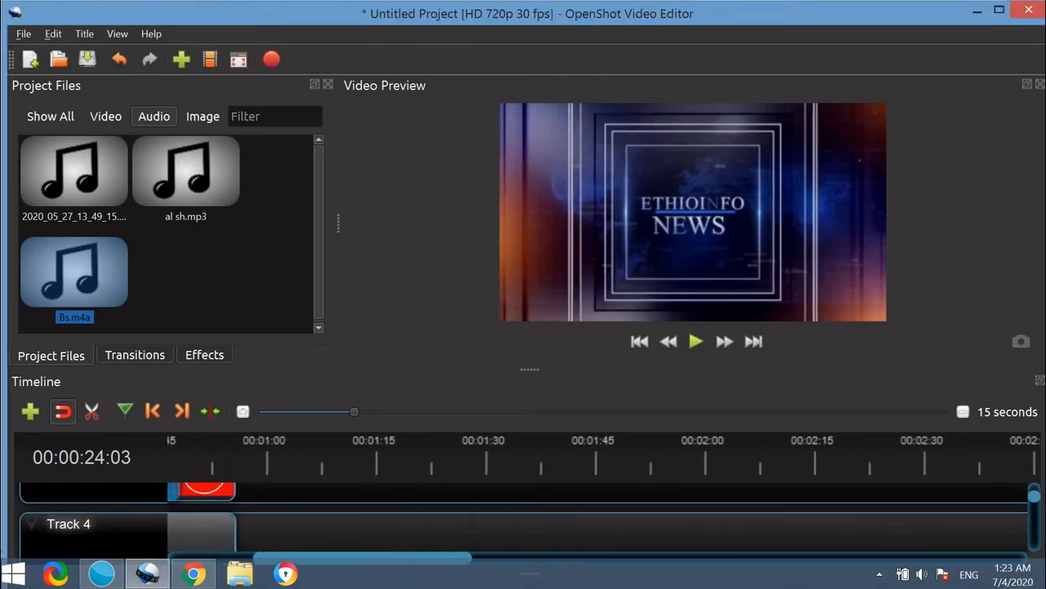
{"action": "left_click_drag", "start_coordinate": [1034, 500], "coordinate": [1032, 470]}
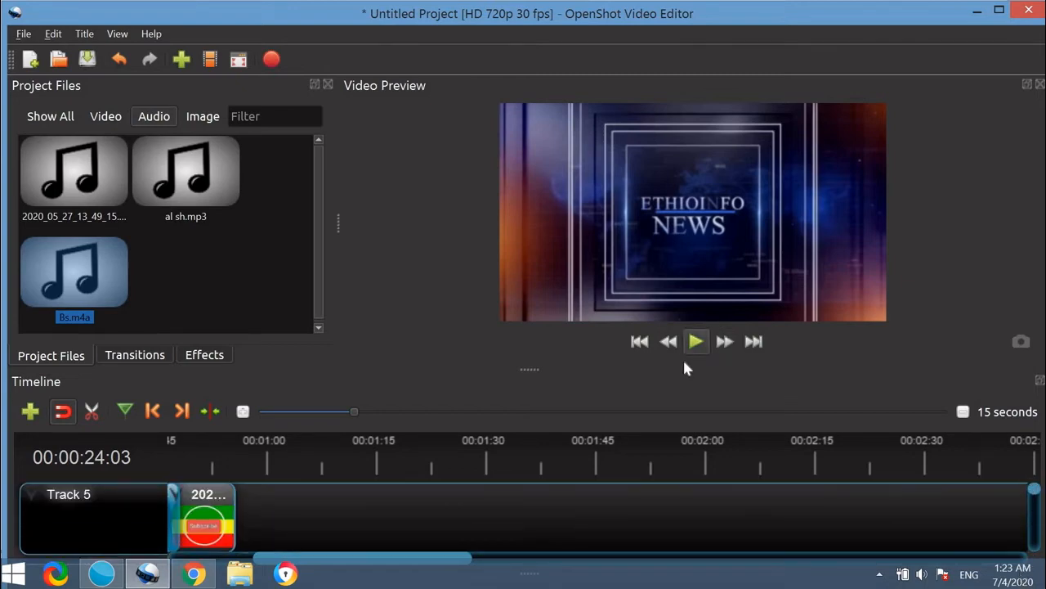
{"action": "left_click", "coordinate": [638, 342]}
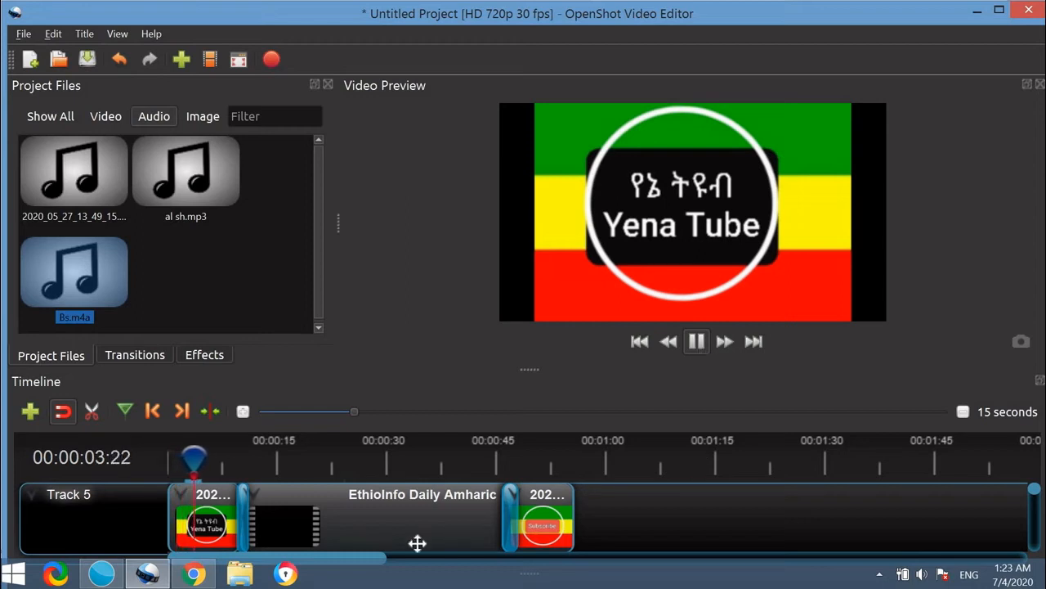
{"action": "left_click_drag", "start_coordinate": [362, 561], "coordinate": [397, 570]}
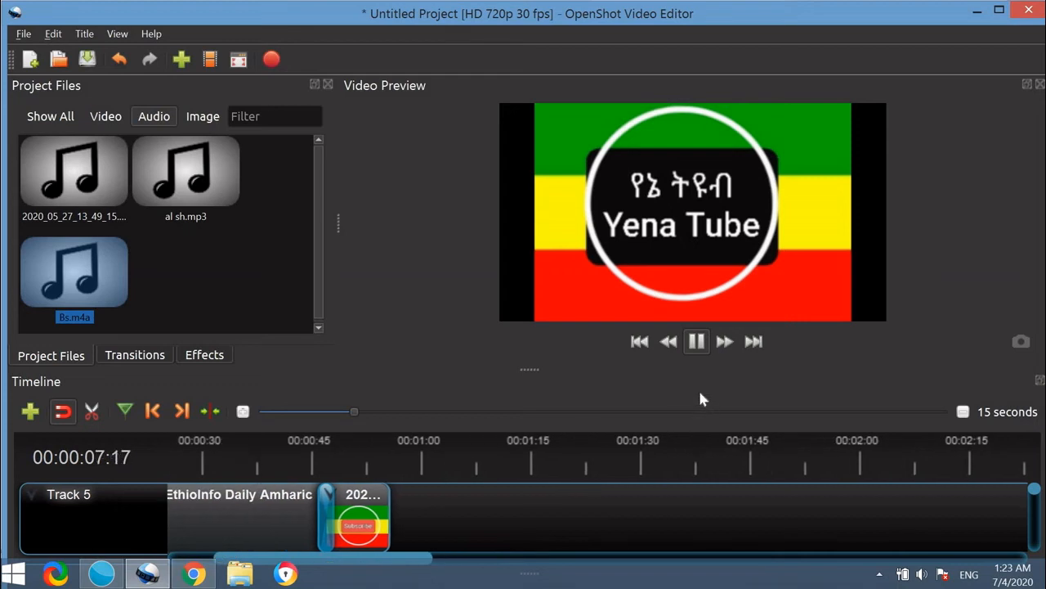
{"action": "left_click", "coordinate": [695, 343]}
{"action": "left_click", "coordinate": [696, 343]}
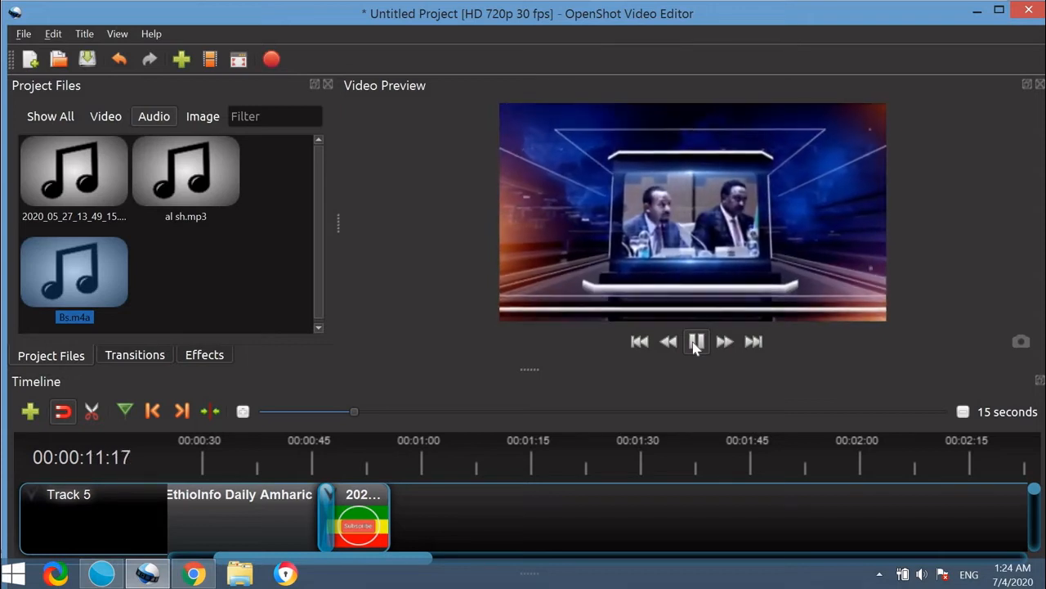
{"action": "left_click", "coordinate": [695, 343]}
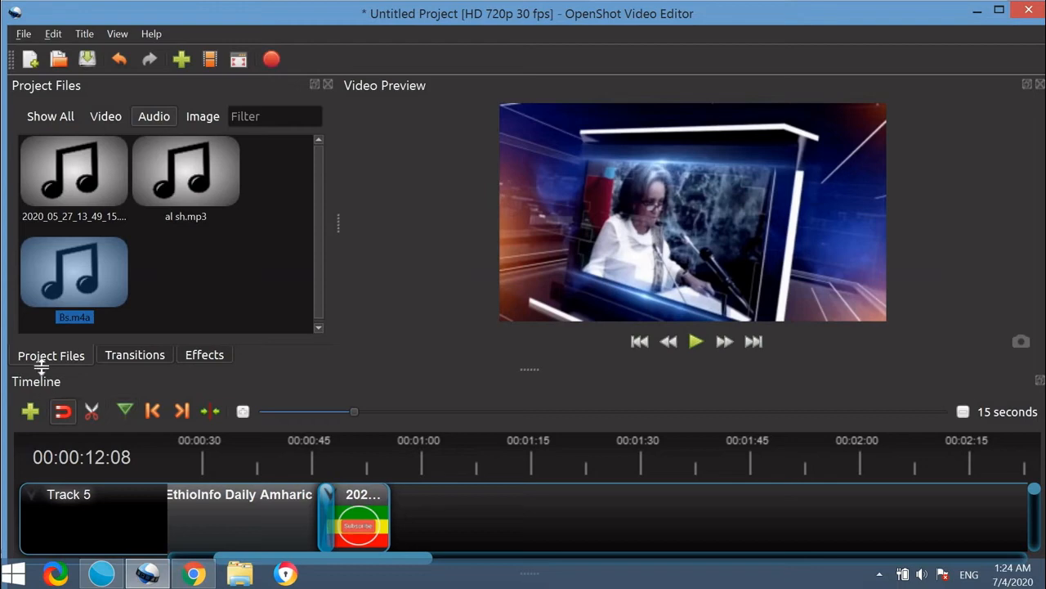
{"action": "left_click", "coordinate": [212, 357]}
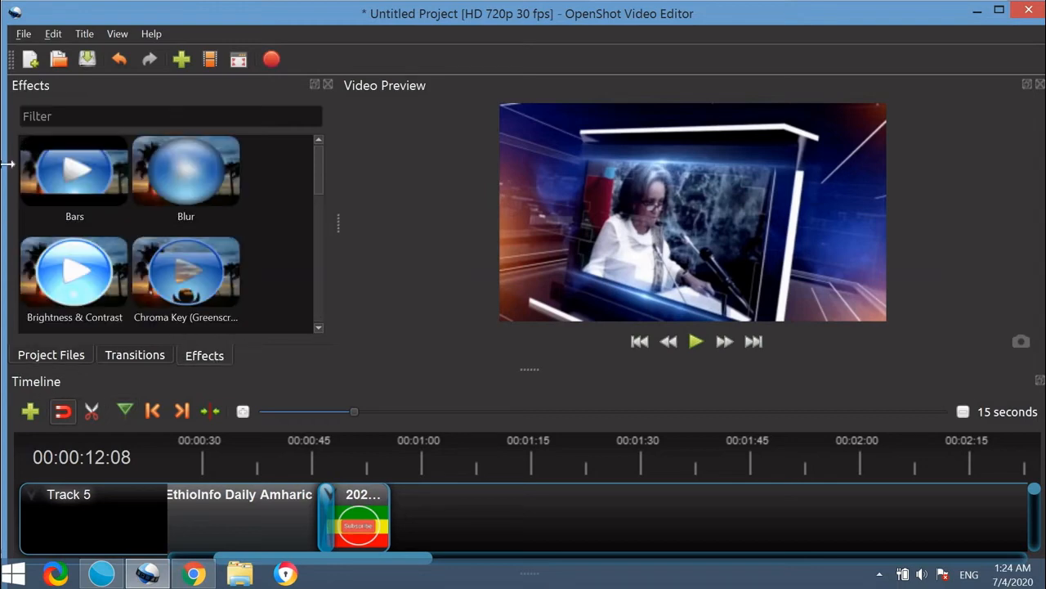
{"action": "left_click", "coordinate": [127, 359]}
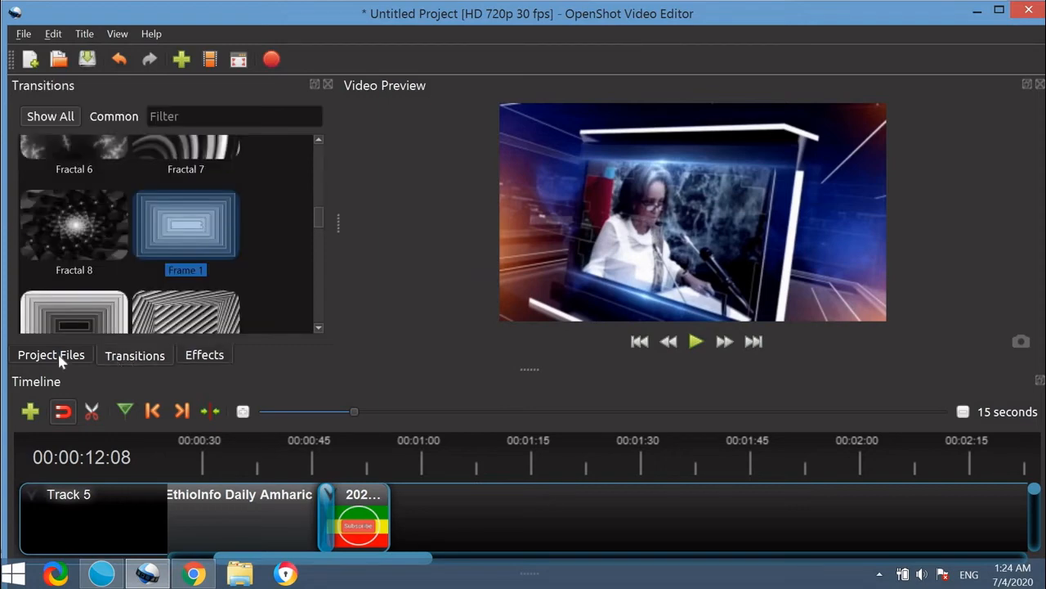
{"action": "left_click", "coordinate": [57, 353]}
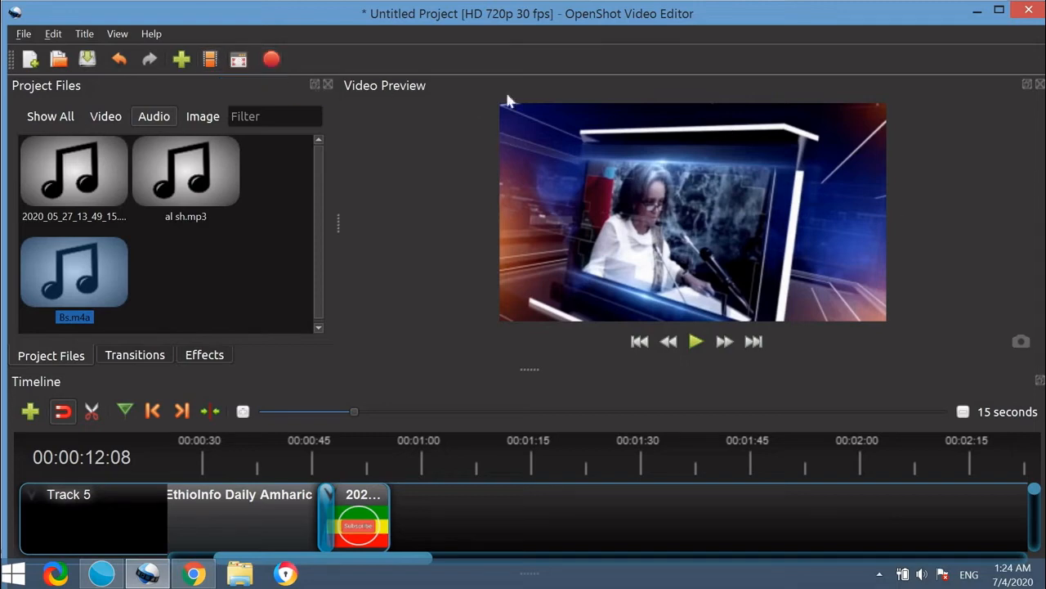
Open the video export settings and replace the default export file name with hs4.
{"action": "left_click", "coordinate": [271, 61]}
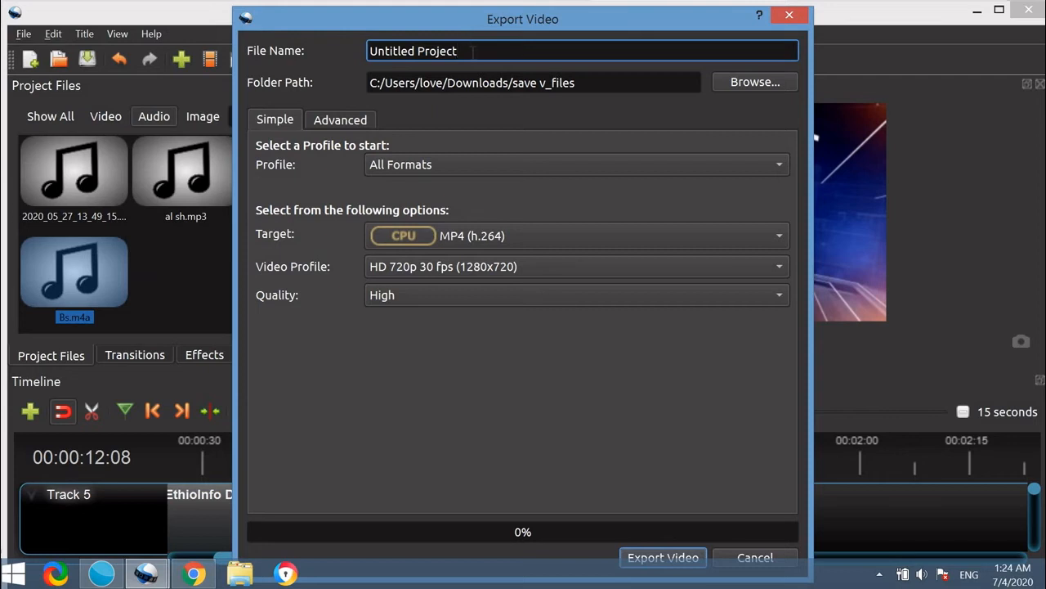
{"action": "key", "text": "BackSpace"}
{"action": "key", "text": "BackSpace"}
{"action": "key", "text": "BackSpace"}
{"action": "key", "text": "BackSpace"}
{"action": "key", "text": "BackSpace"}
{"action": "key", "text": "BackSpace"}
{"action": "key", "text": "BackSpace"}
{"action": "key", "text": "BackSpace"}
{"action": "key", "text": "BackSpace"}
{"action": "key", "text": "BackSpace"}
{"action": "key", "text": "BackSpace"}
{"action": "key", "text": "BackSpace"}
{"action": "key", "text": "BackSpace"}
{"action": "key", "text": "BackSpace"}
{"action": "key", "text": "BackSpace"}
{"action": "key", "text": "BackSpace"}
{"action": "type", "text": "hs"}
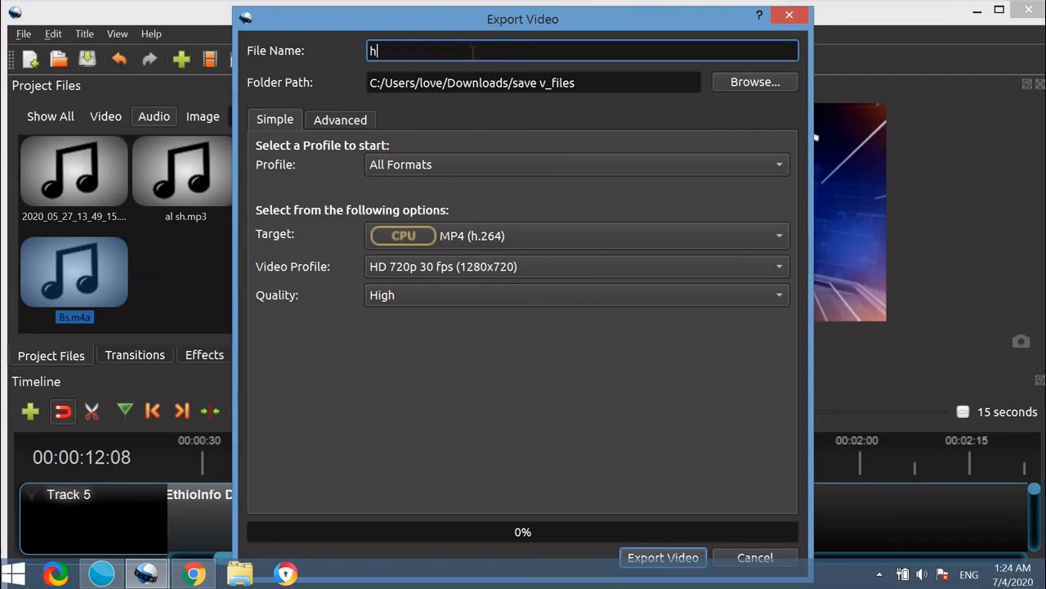
{"action": "type", "text": "4"}
Choose the save v_files folder in Downloads as the export destination.
{"action": "left_click", "coordinate": [740, 85]}
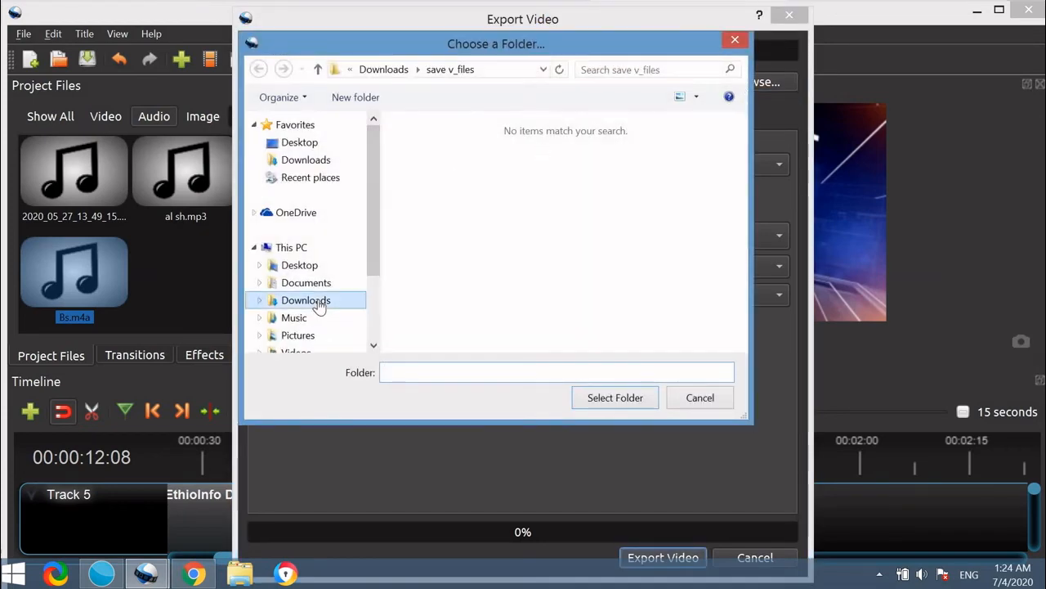
{"action": "left_click", "coordinate": [319, 304]}
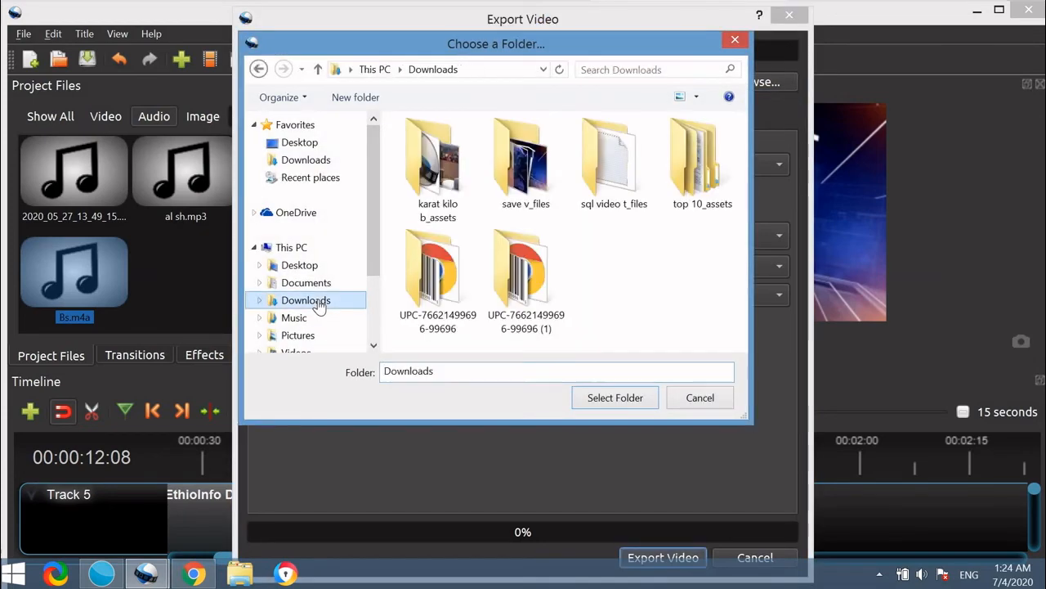
{"action": "left_click", "coordinate": [549, 196]}
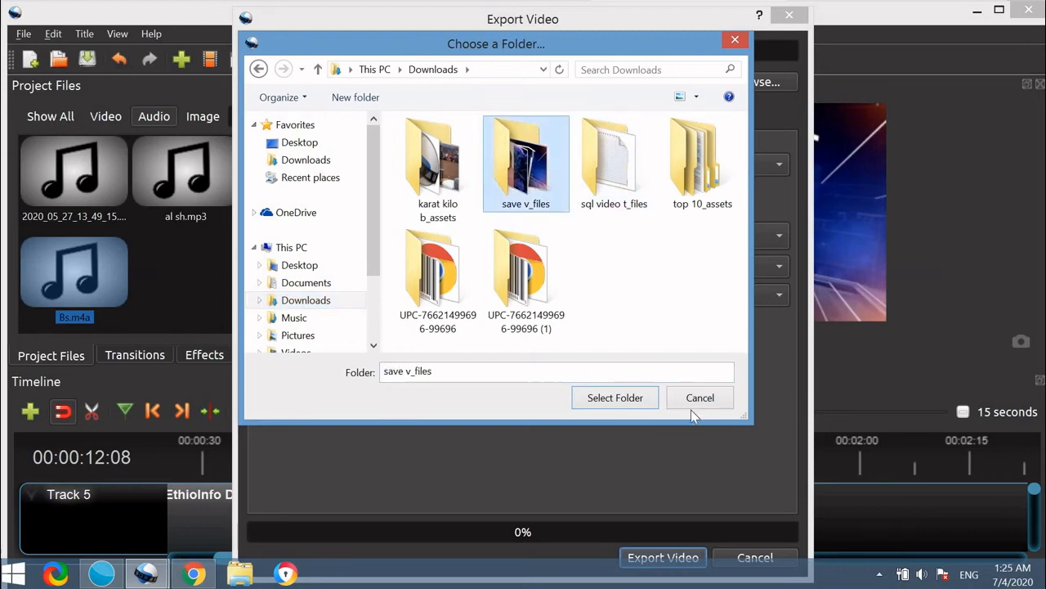
{"action": "left_click", "coordinate": [613, 402]}
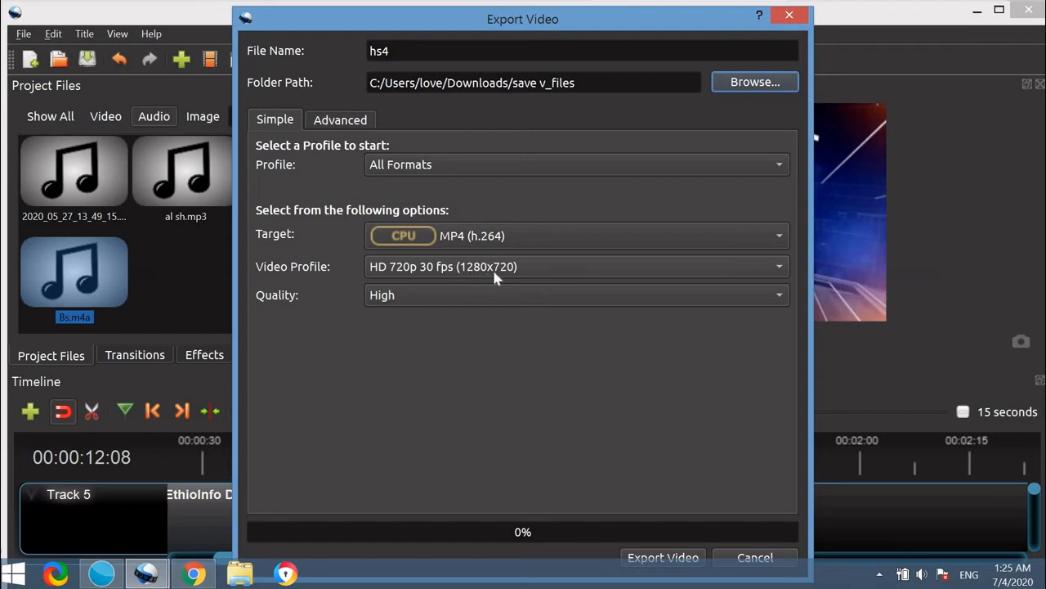
Set the video profile to HD 720p 25 fps (1280x720) with High quality, export the video, and close the finished export.
{"action": "left_click", "coordinate": [781, 271]}
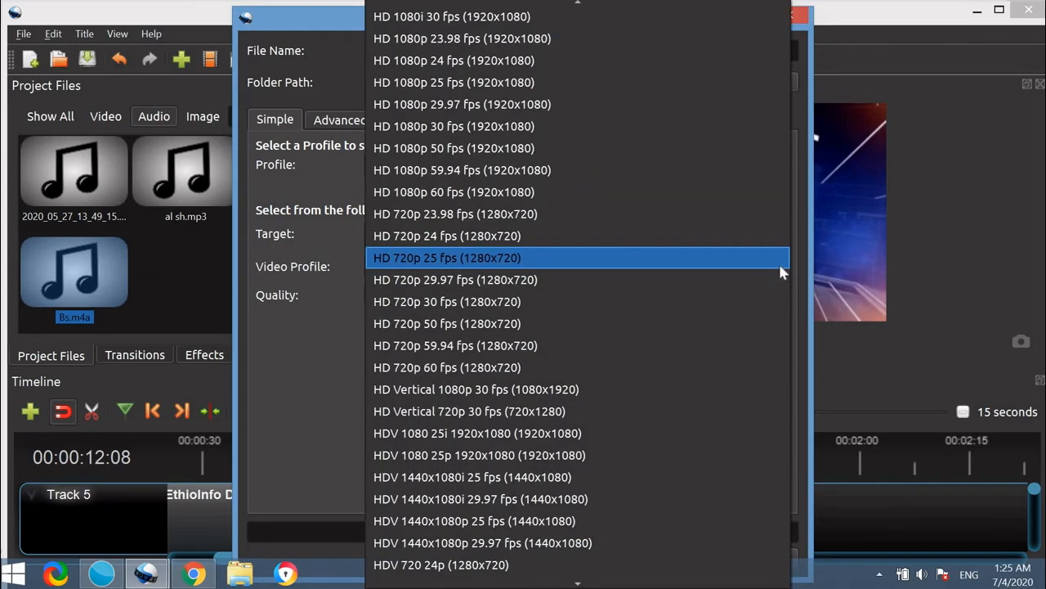
{"action": "left_click", "coordinate": [746, 260]}
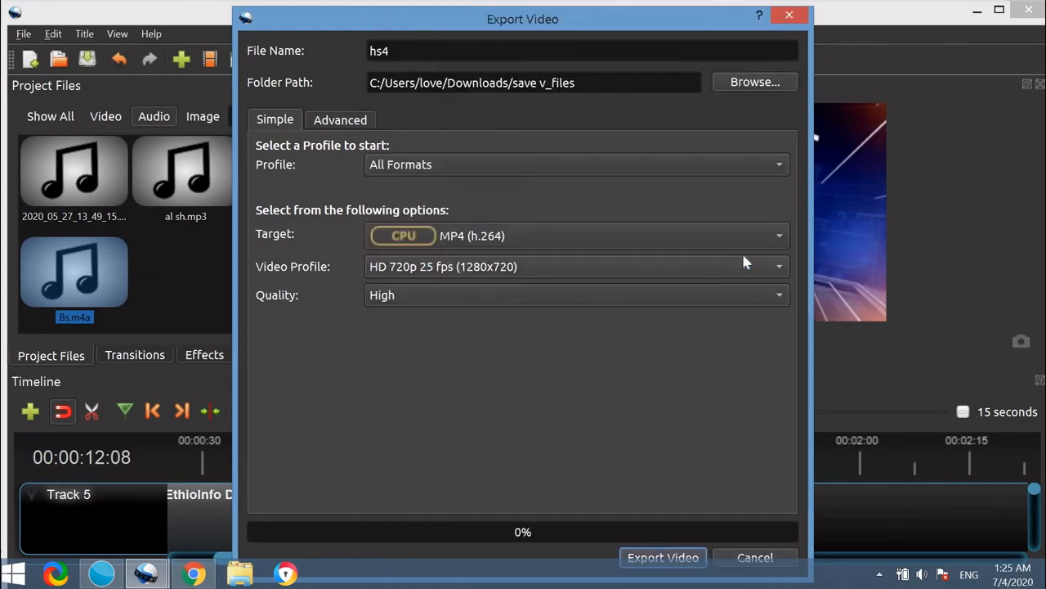
{"action": "left_click", "coordinate": [781, 298]}
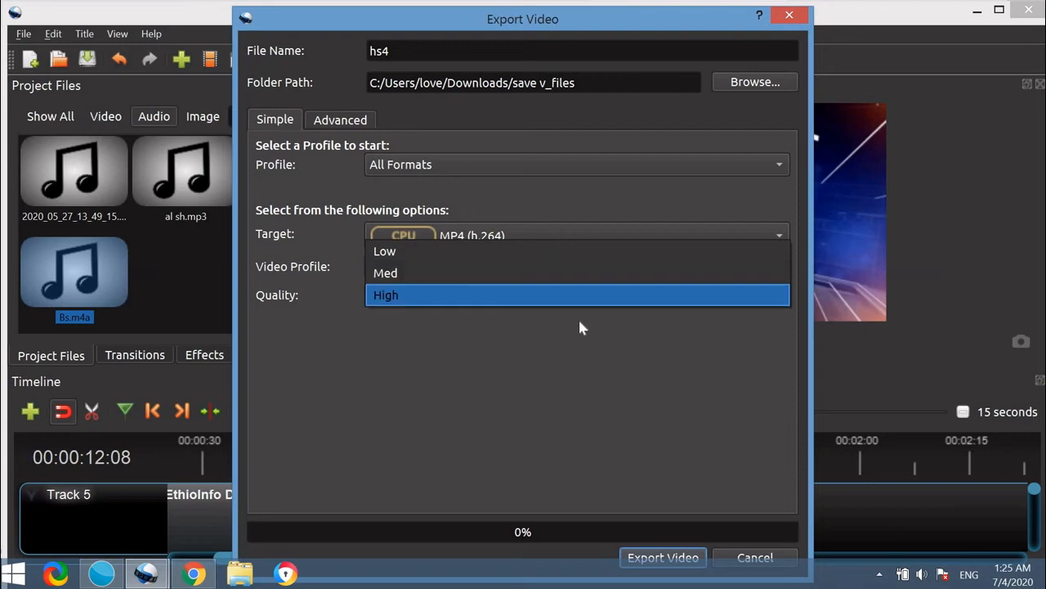
{"action": "left_click", "coordinate": [585, 304]}
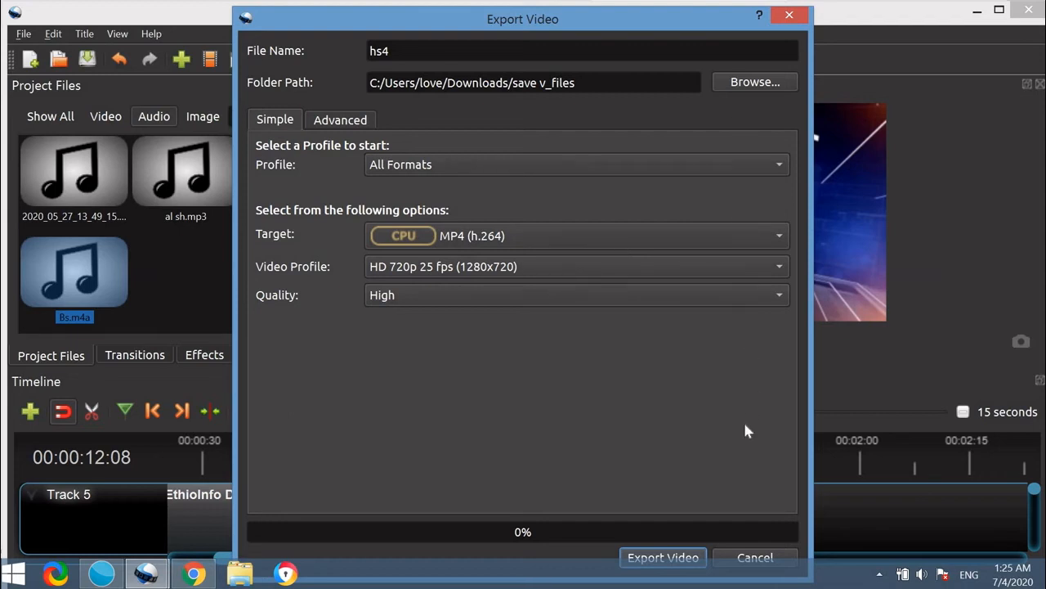
{"action": "left_click", "coordinate": [675, 558]}
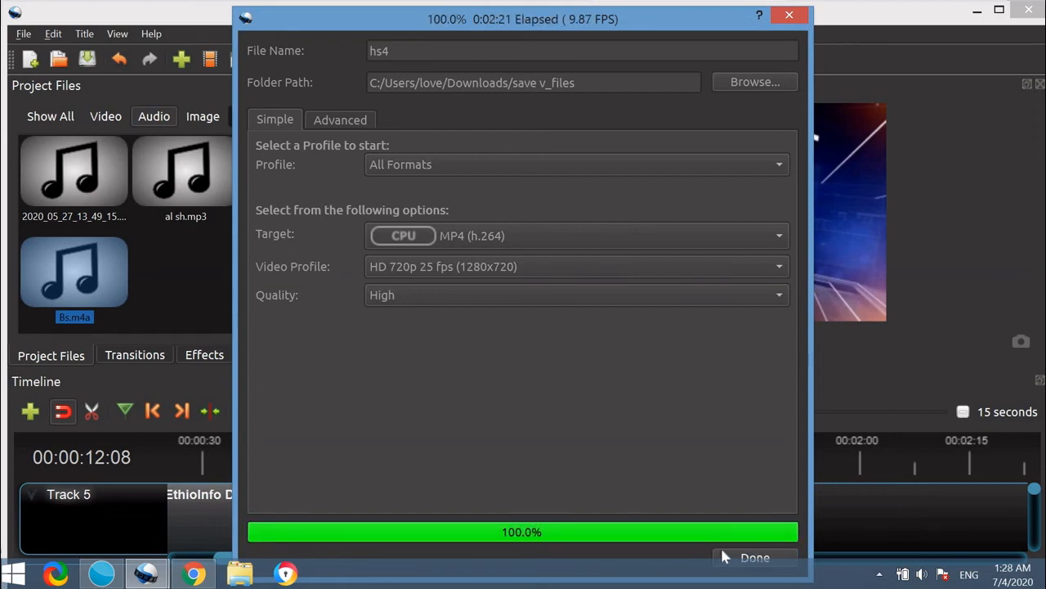
{"action": "left_click", "coordinate": [756, 559]}
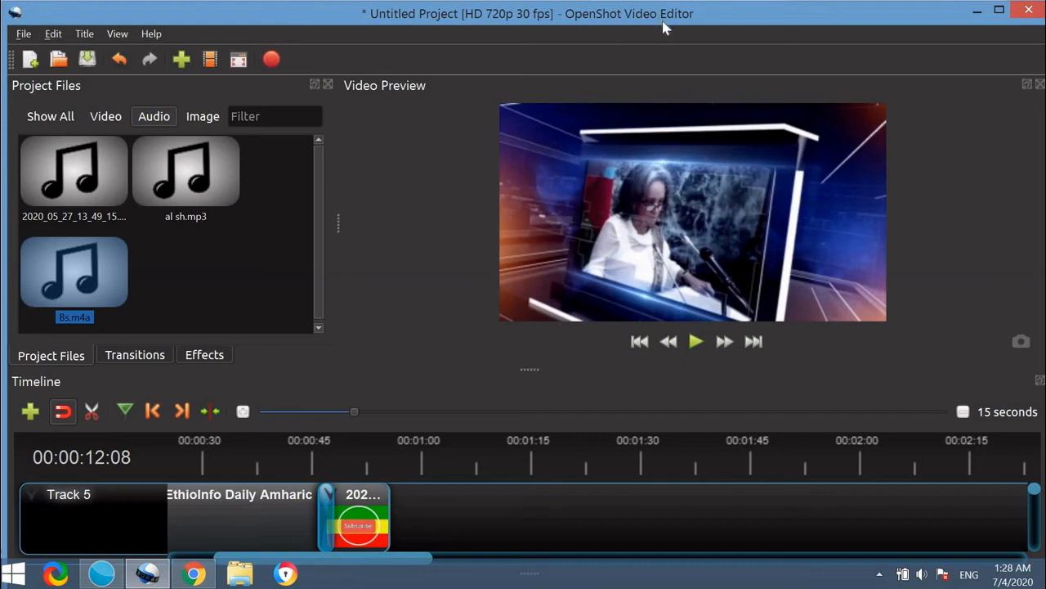
Switch to Chrome, open YouTube in a new tab, pause the playing video, and go to the channel's YouTube Studio.
{"action": "left_click", "coordinate": [978, 10]}
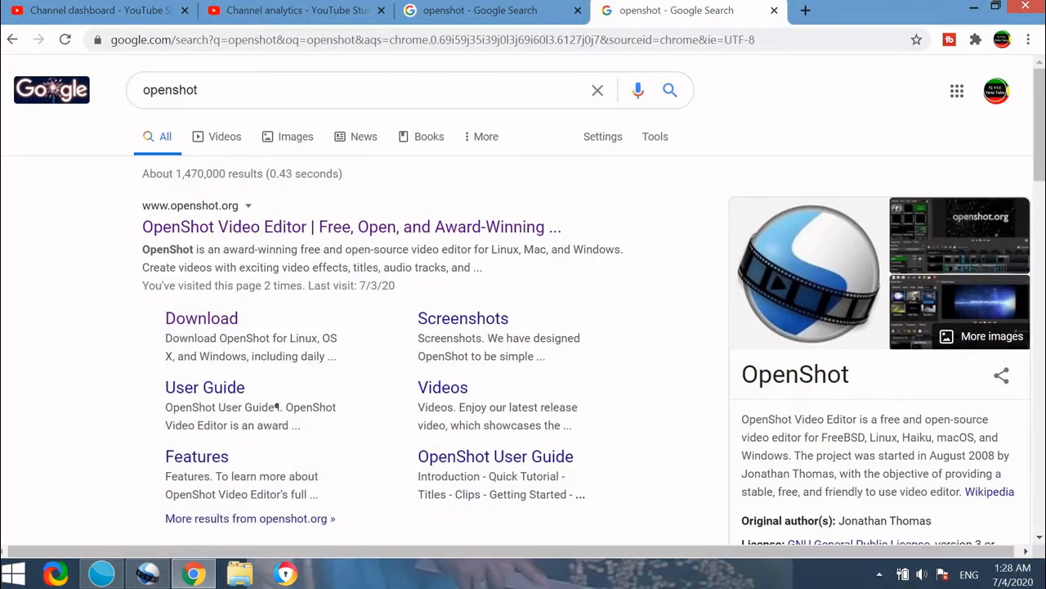
{"action": "left_click", "coordinate": [805, 11]}
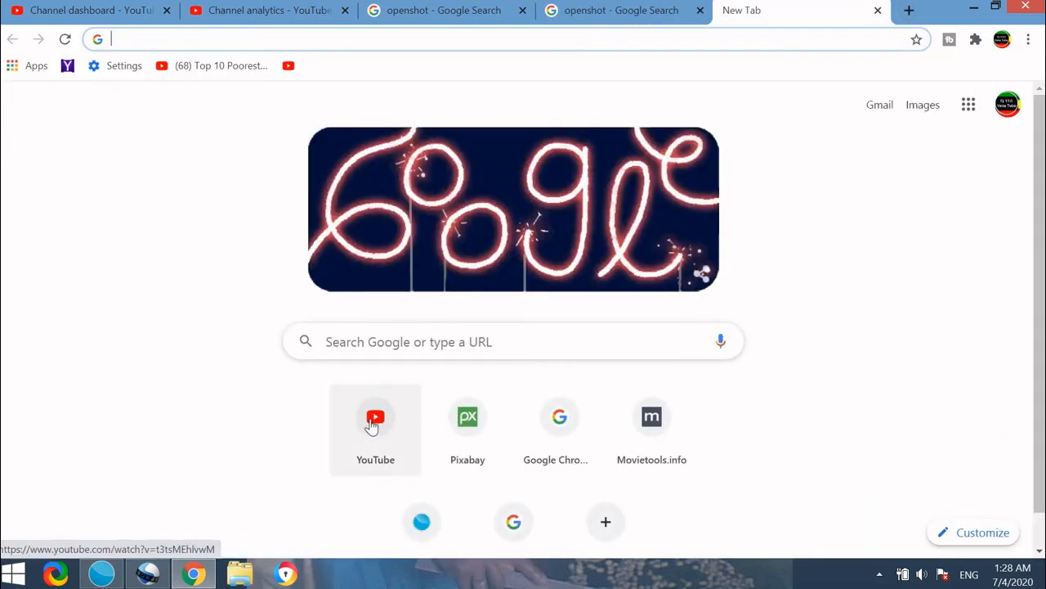
{"action": "left_click", "coordinate": [372, 421]}
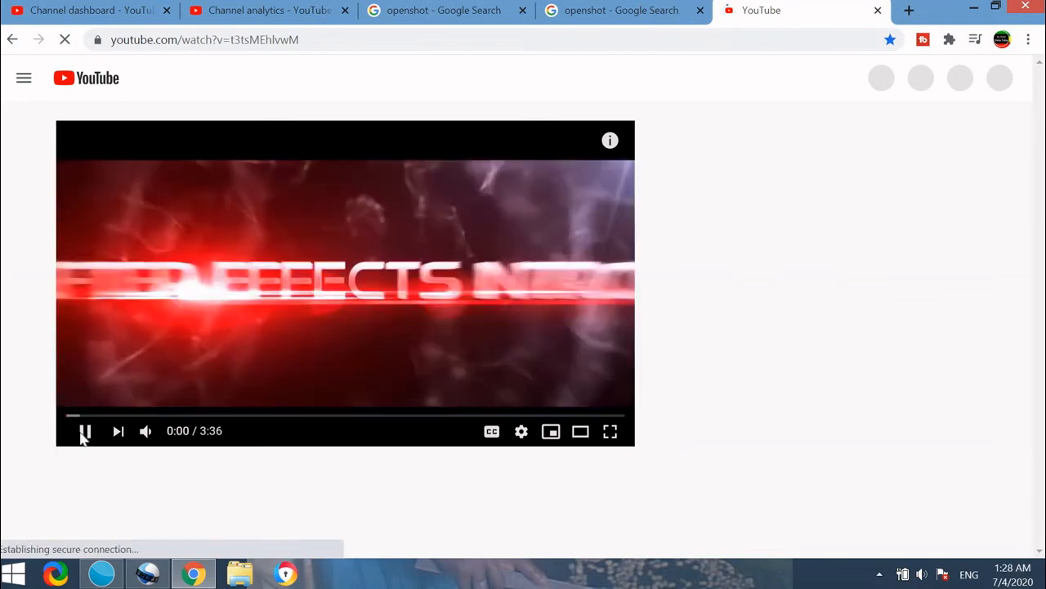
{"action": "left_click", "coordinate": [82, 433]}
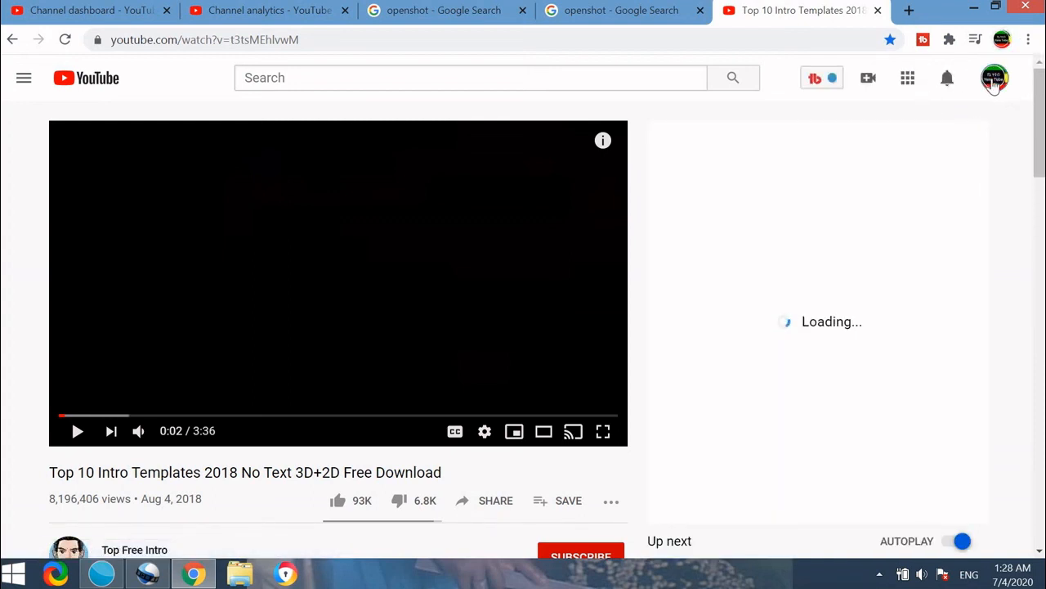
{"action": "left_click", "coordinate": [994, 84]}
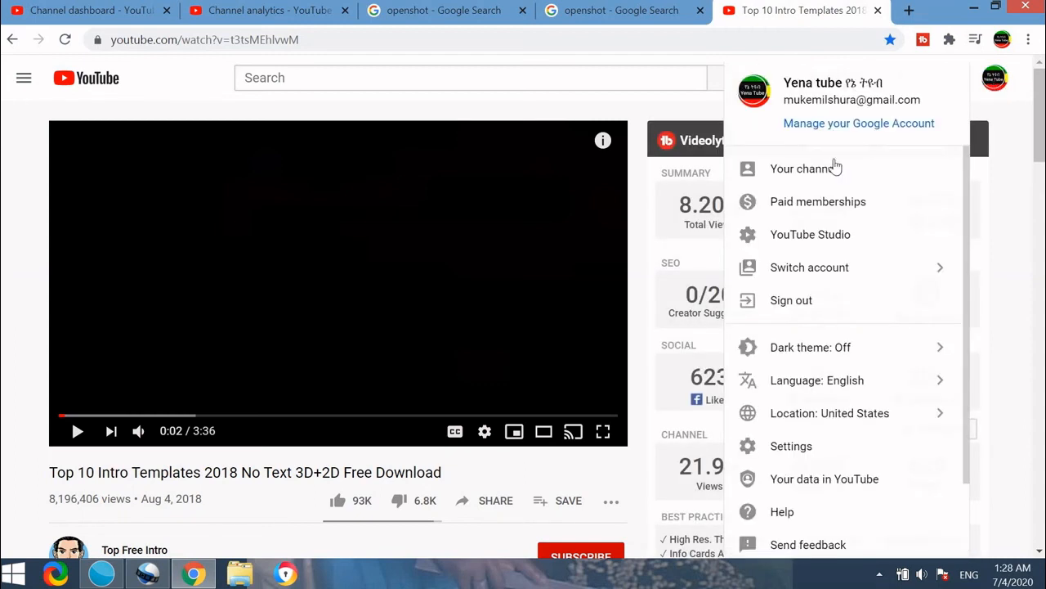
{"action": "left_click", "coordinate": [812, 237]}
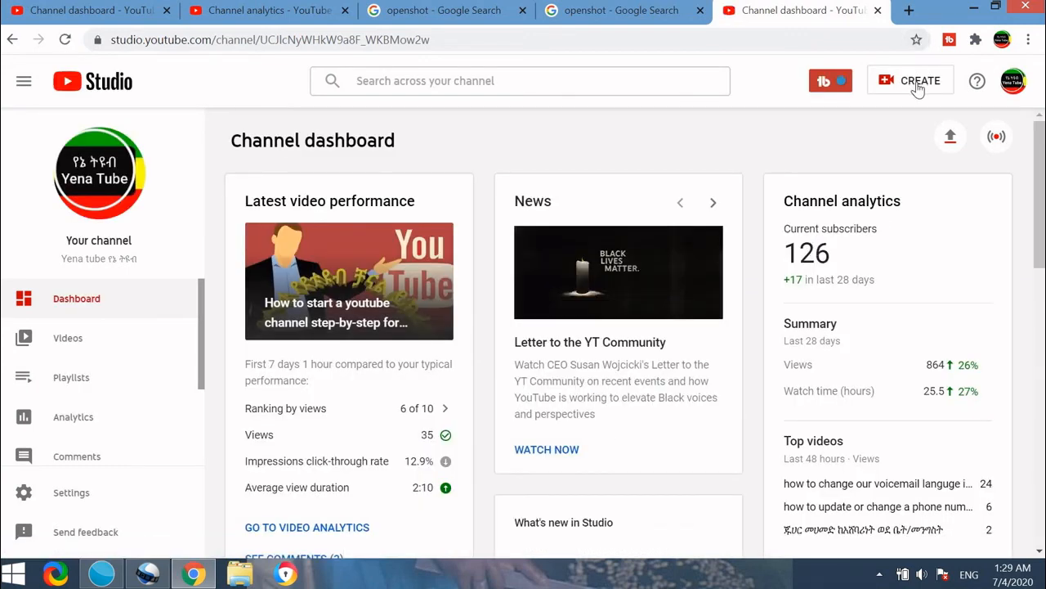
Upload hs4.mp4 from the save v_files folder in Downloads to the channel and look through its details form.
{"action": "left_click", "coordinate": [917, 86]}
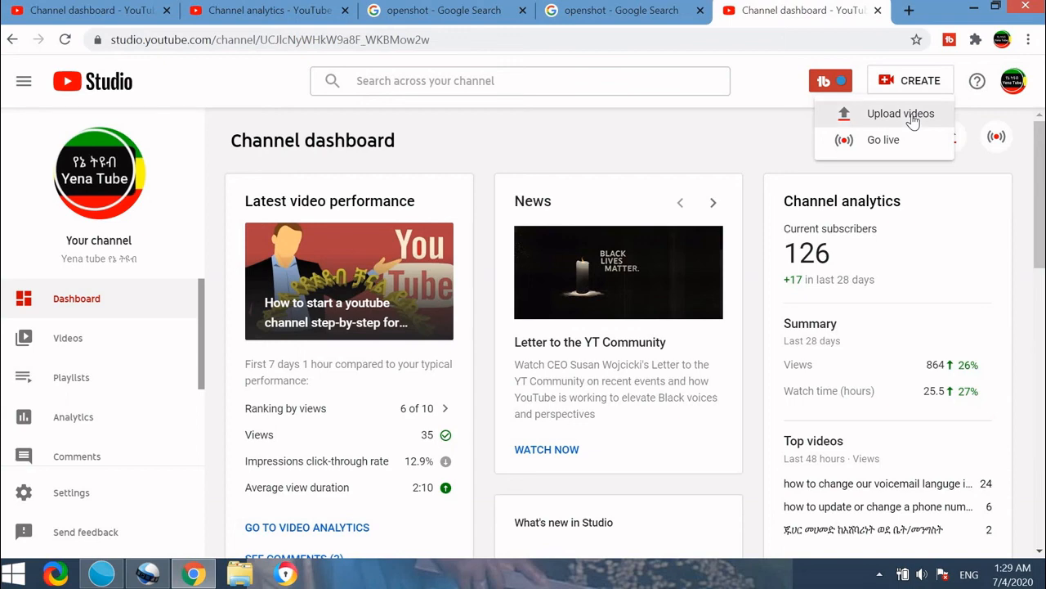
{"action": "left_click", "coordinate": [914, 119]}
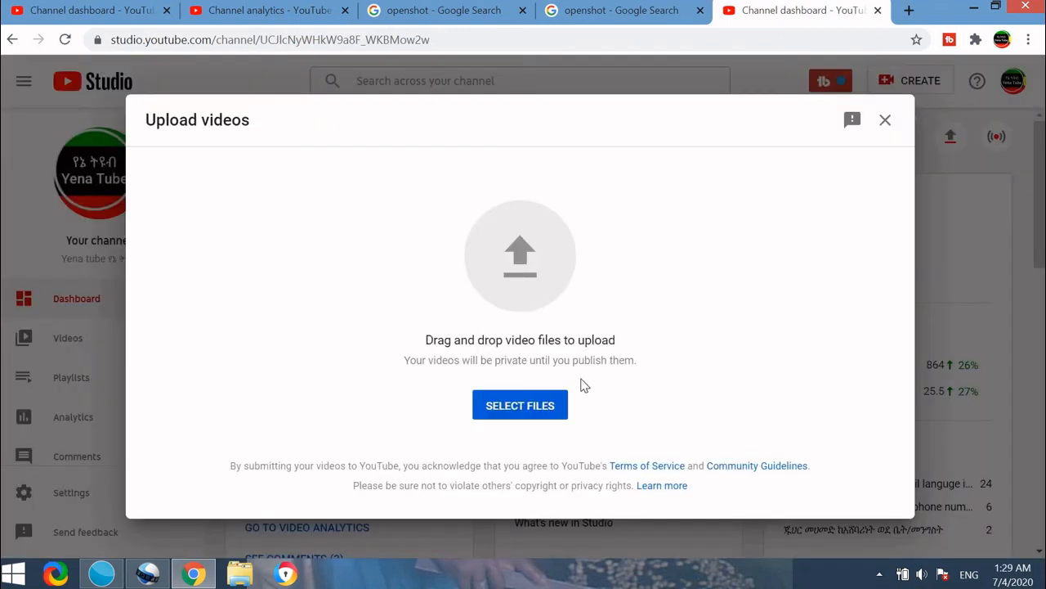
{"action": "left_click", "coordinate": [526, 409]}
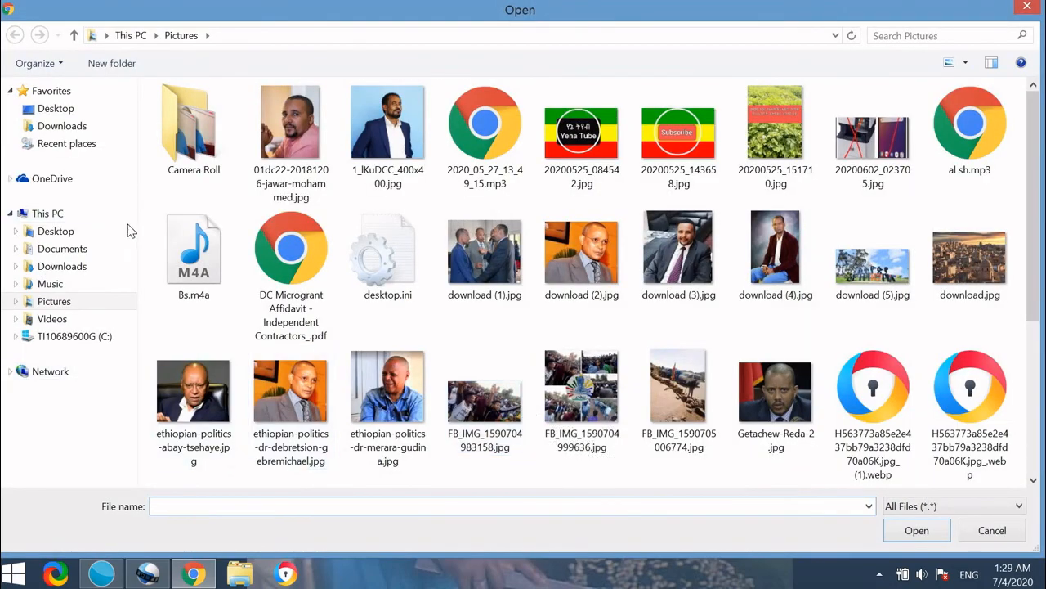
{"action": "left_click", "coordinate": [77, 270]}
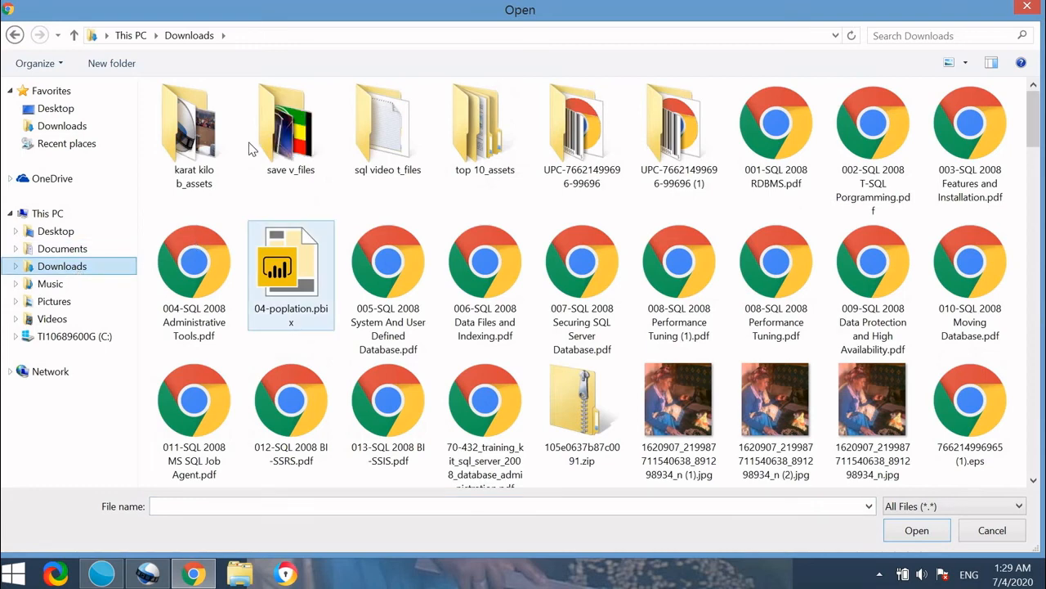
{"action": "left_click", "coordinate": [289, 151]}
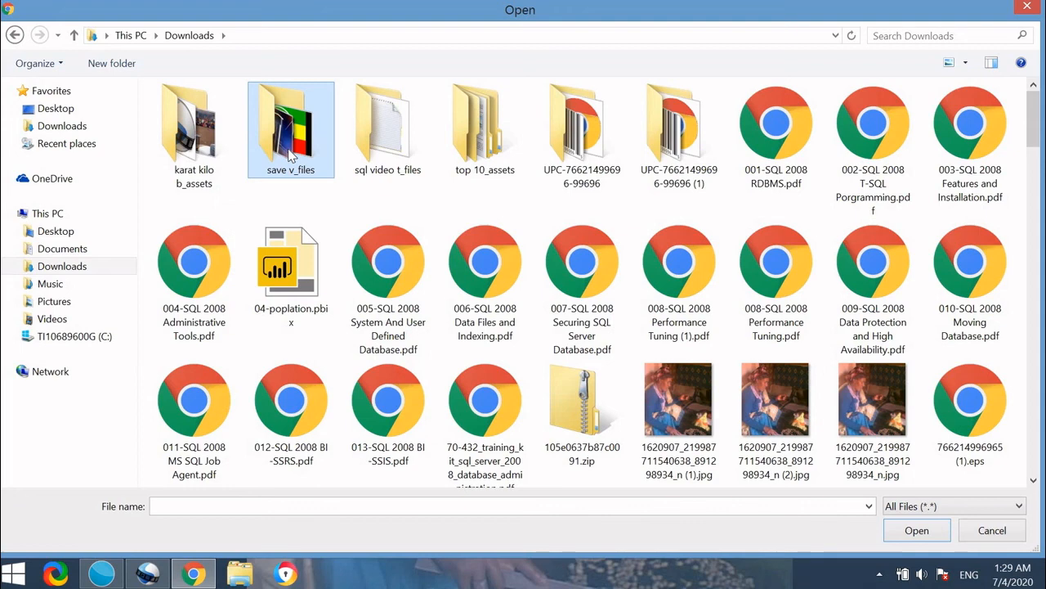
{"action": "double_click", "coordinate": [288, 152]}
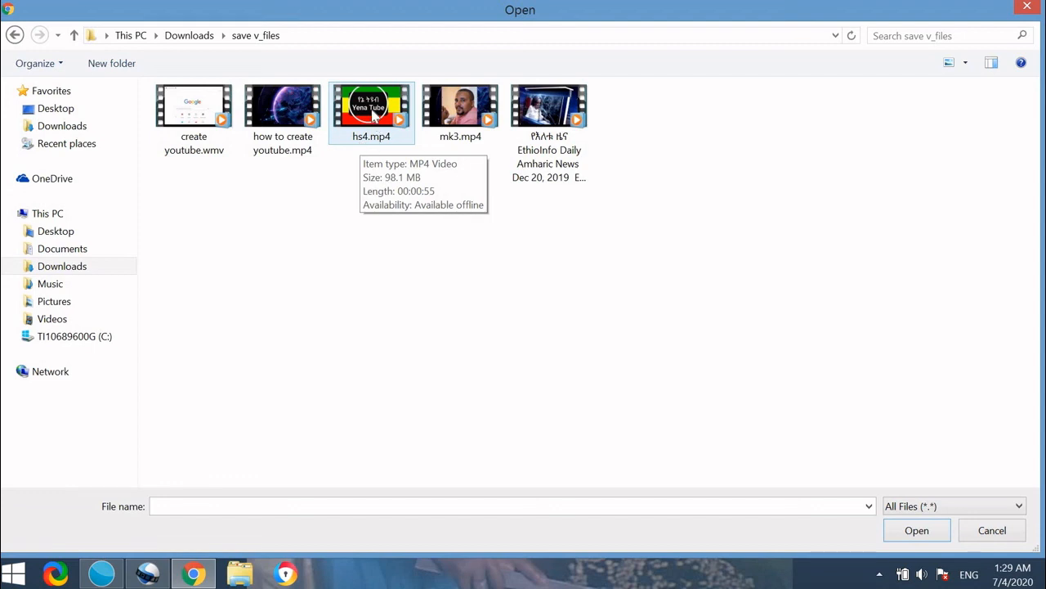
{"action": "left_click", "coordinate": [374, 115]}
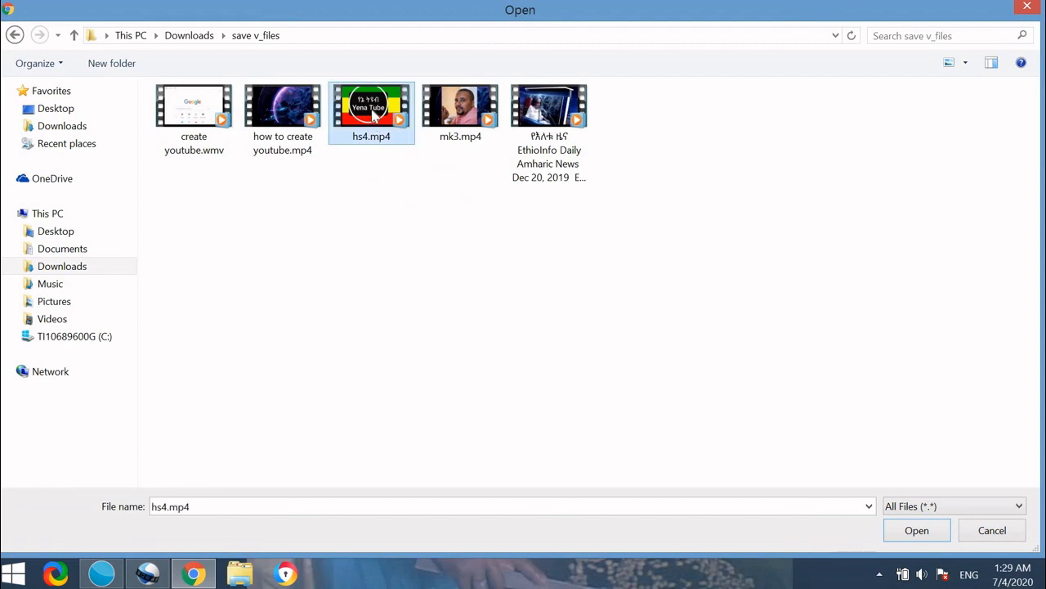
{"action": "left_click", "coordinate": [916, 531]}
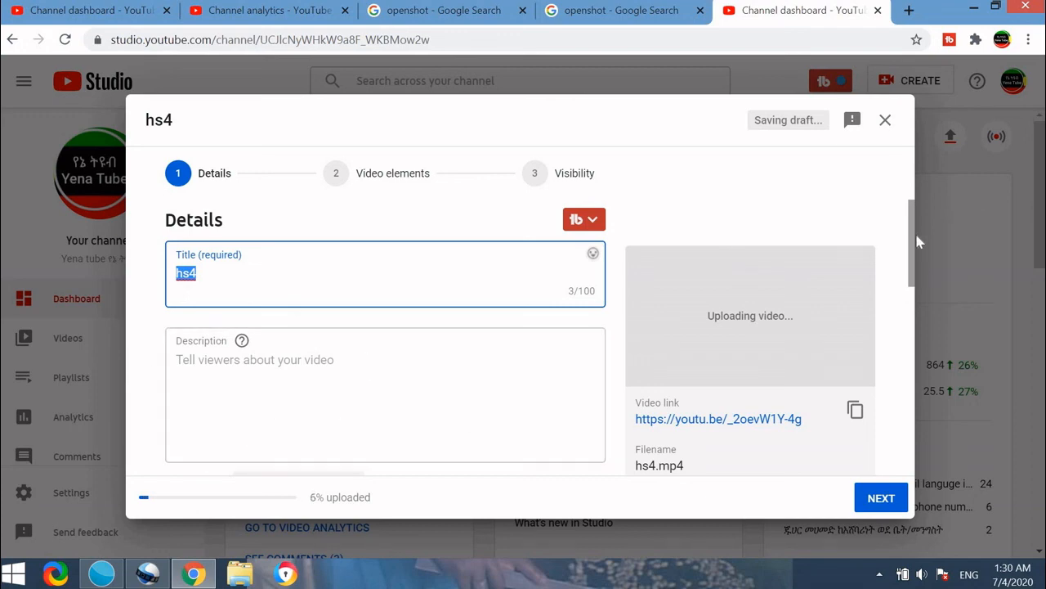
{"action": "scroll", "coordinate": [918, 345], "scroll_direction": "down", "scroll_amount": 6}
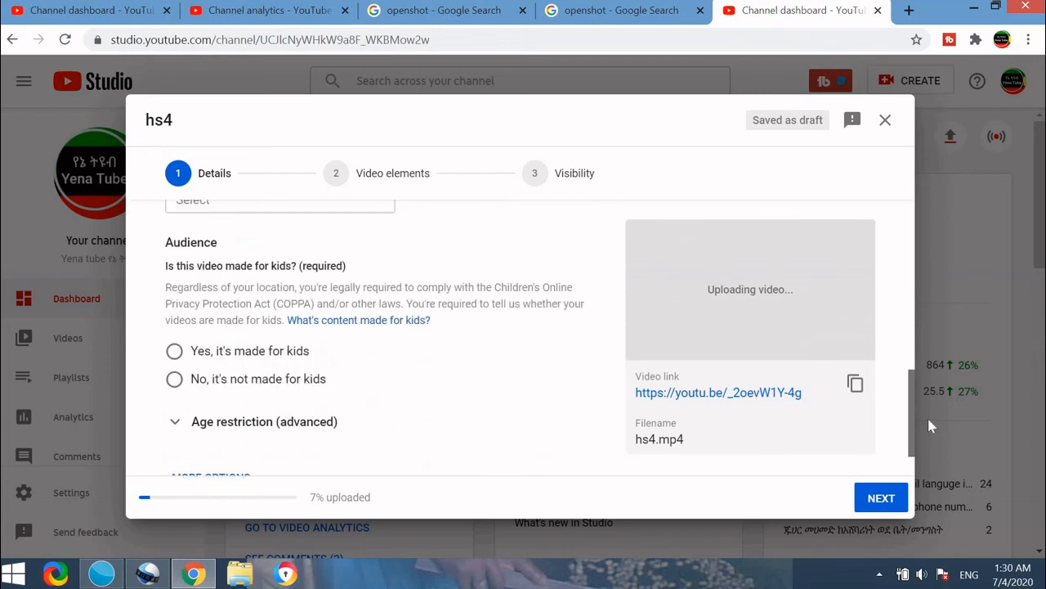
{"action": "scroll", "coordinate": [911, 229], "scroll_direction": "up", "scroll_amount": 6}
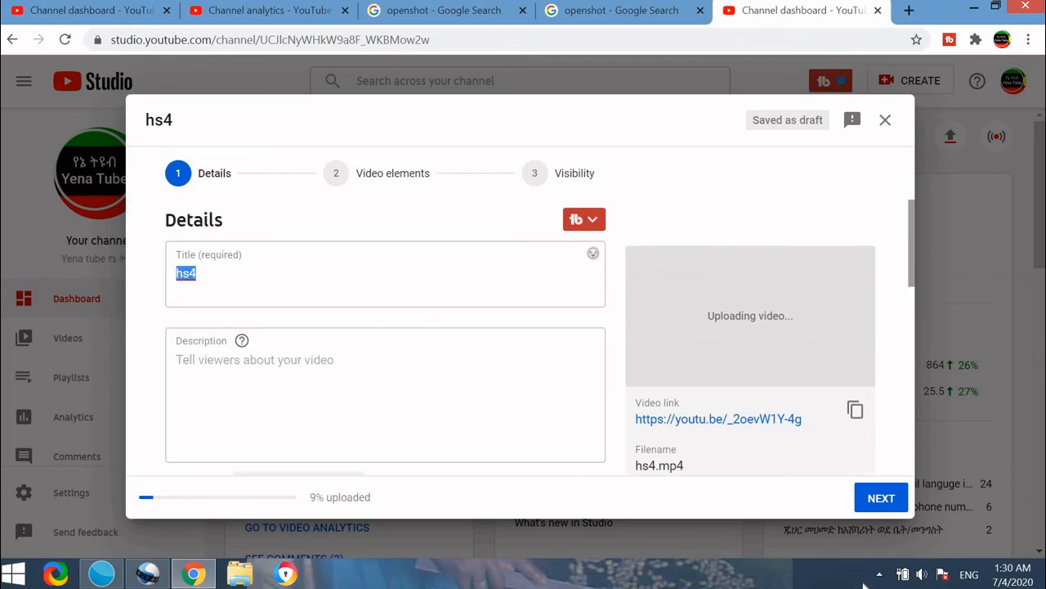